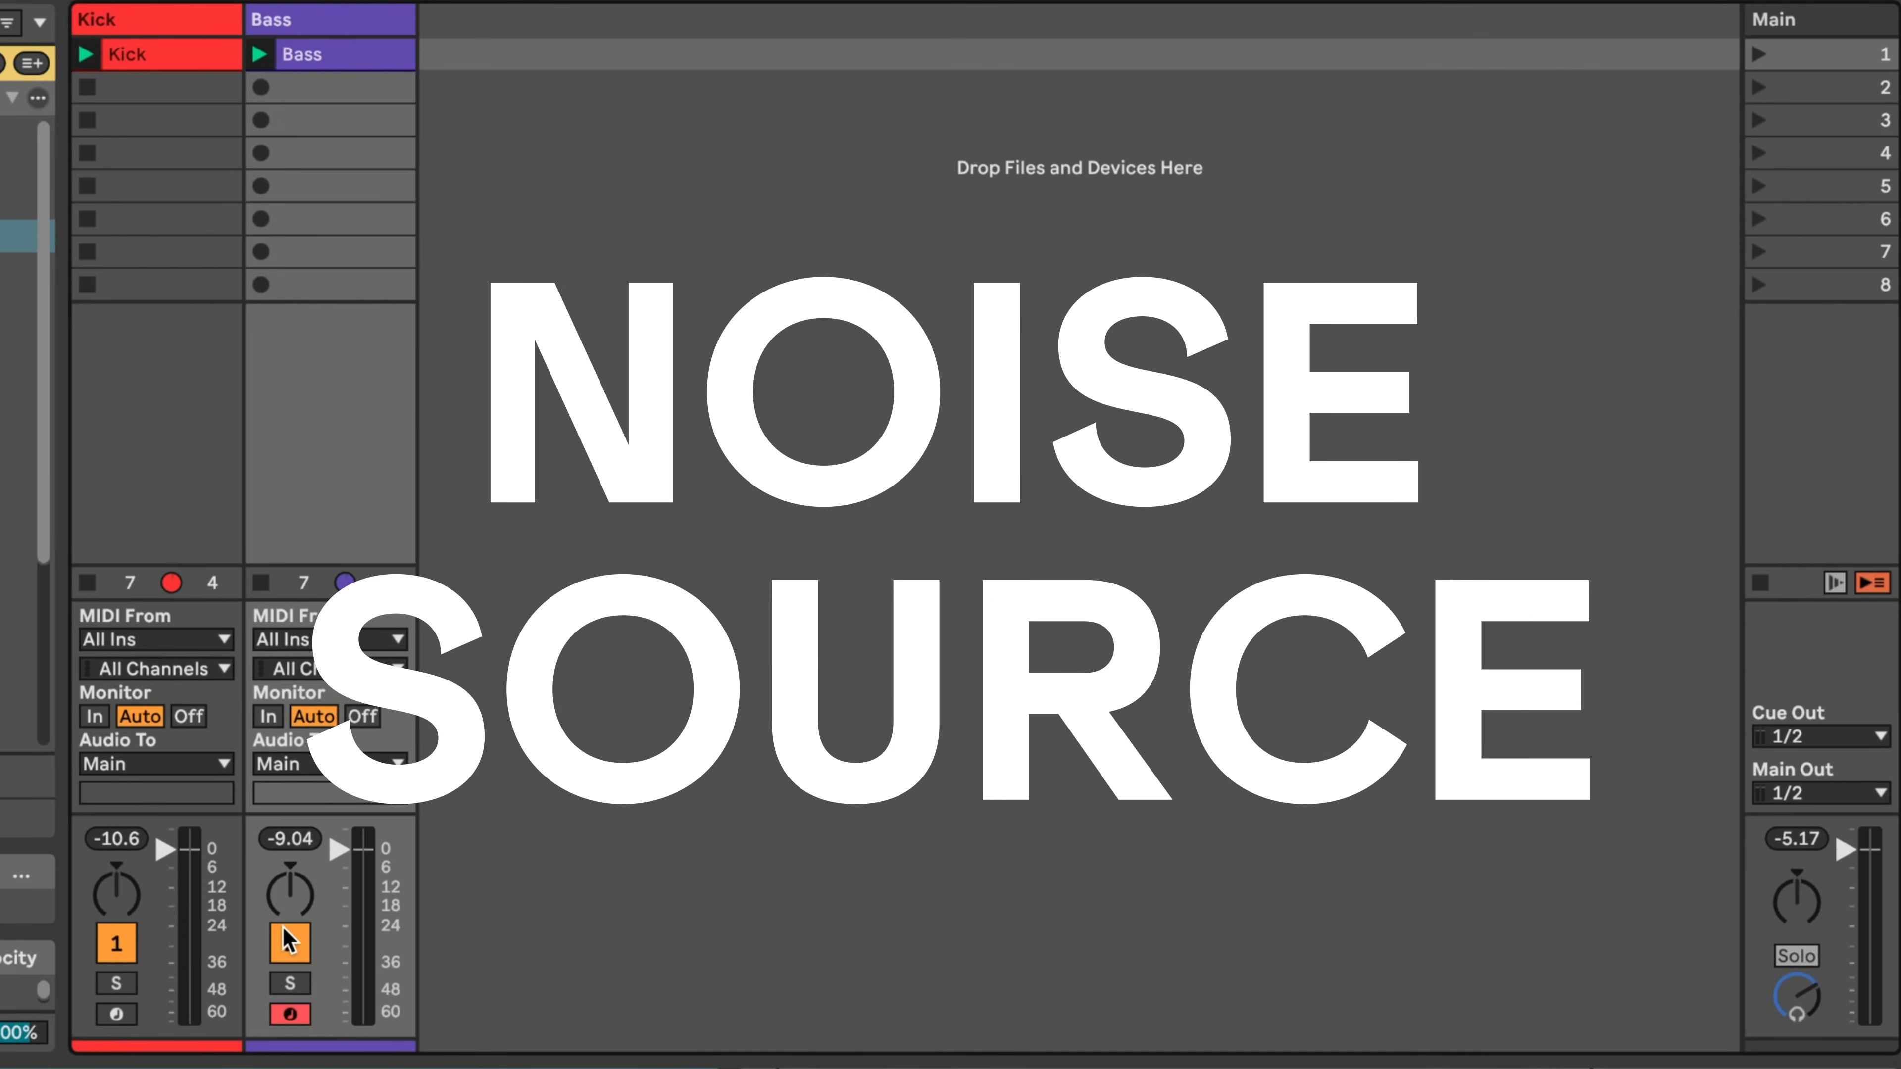
# Insert a new MIDI track beside the Bass track and load the Operator instrument onto it
pyautogui.click(865, 212)
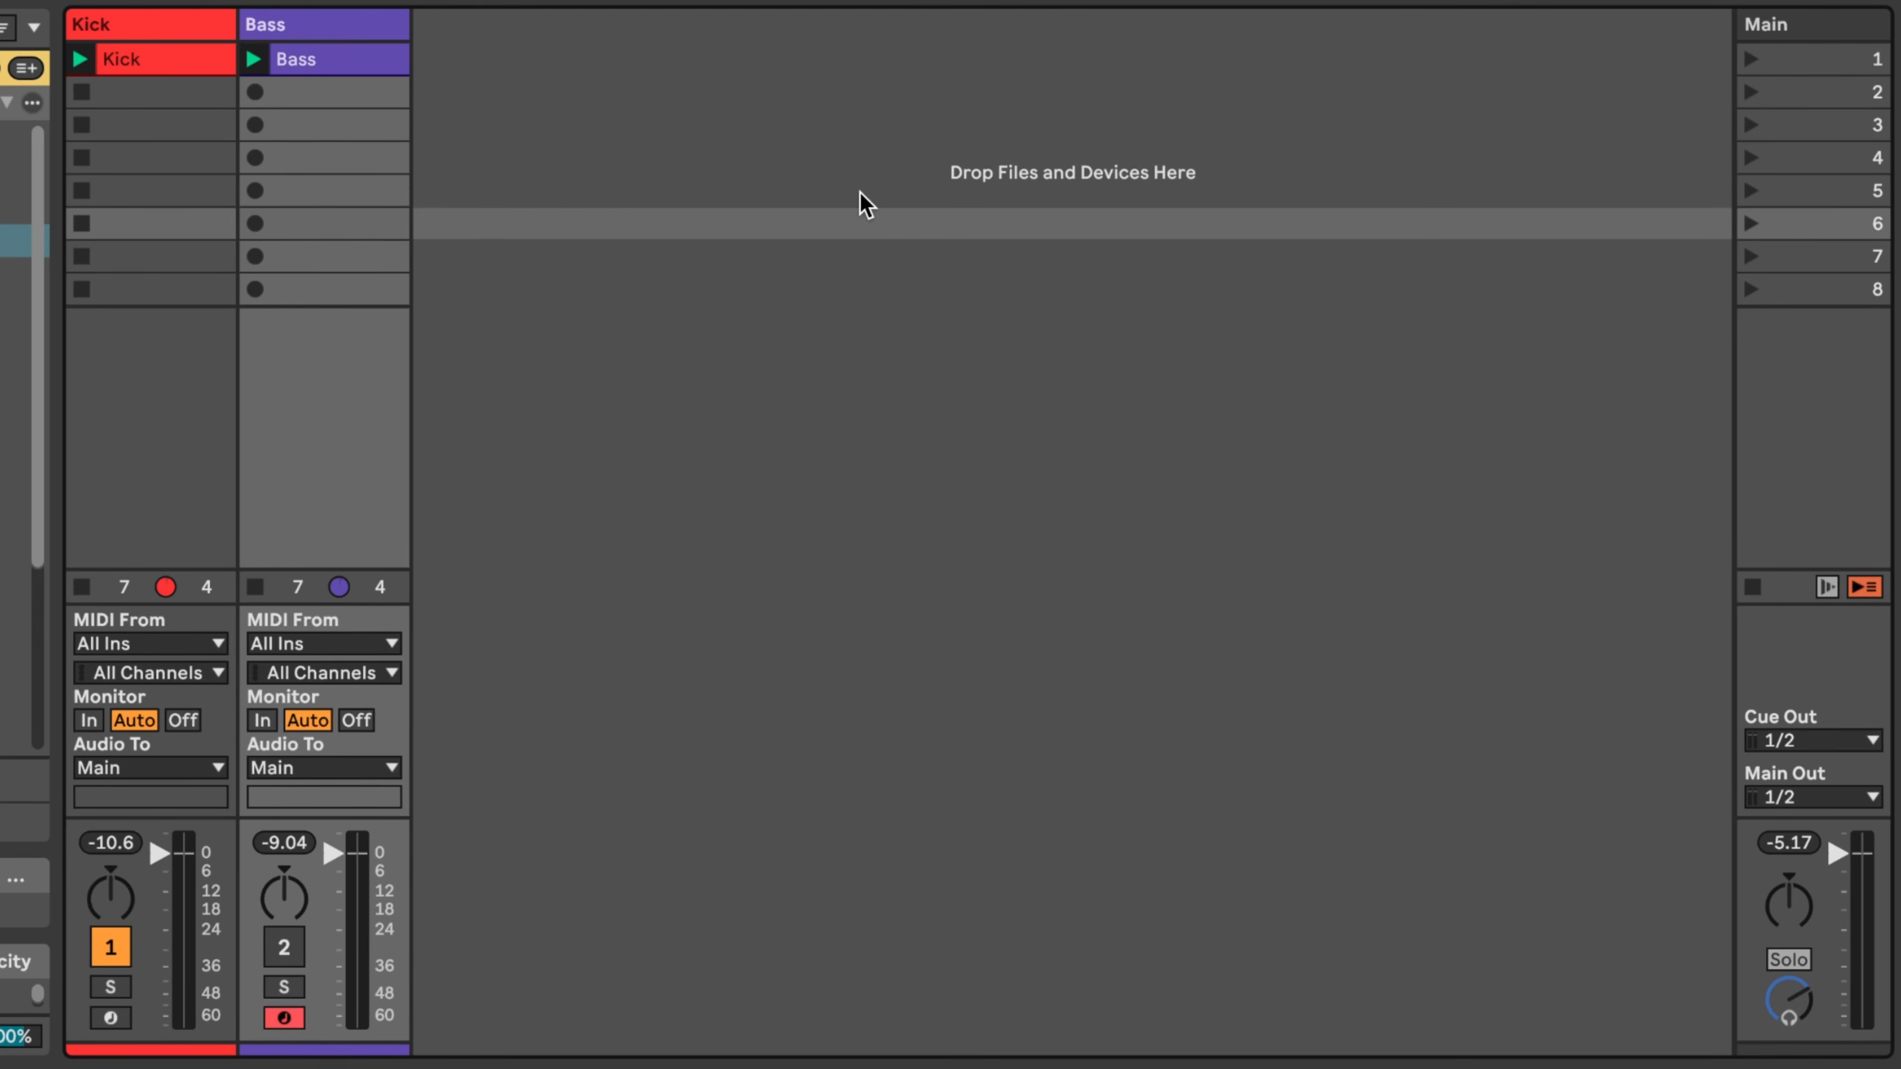
pyautogui.hotkey('ctrl', 'shift', 't')
pyautogui.click(528, 50)
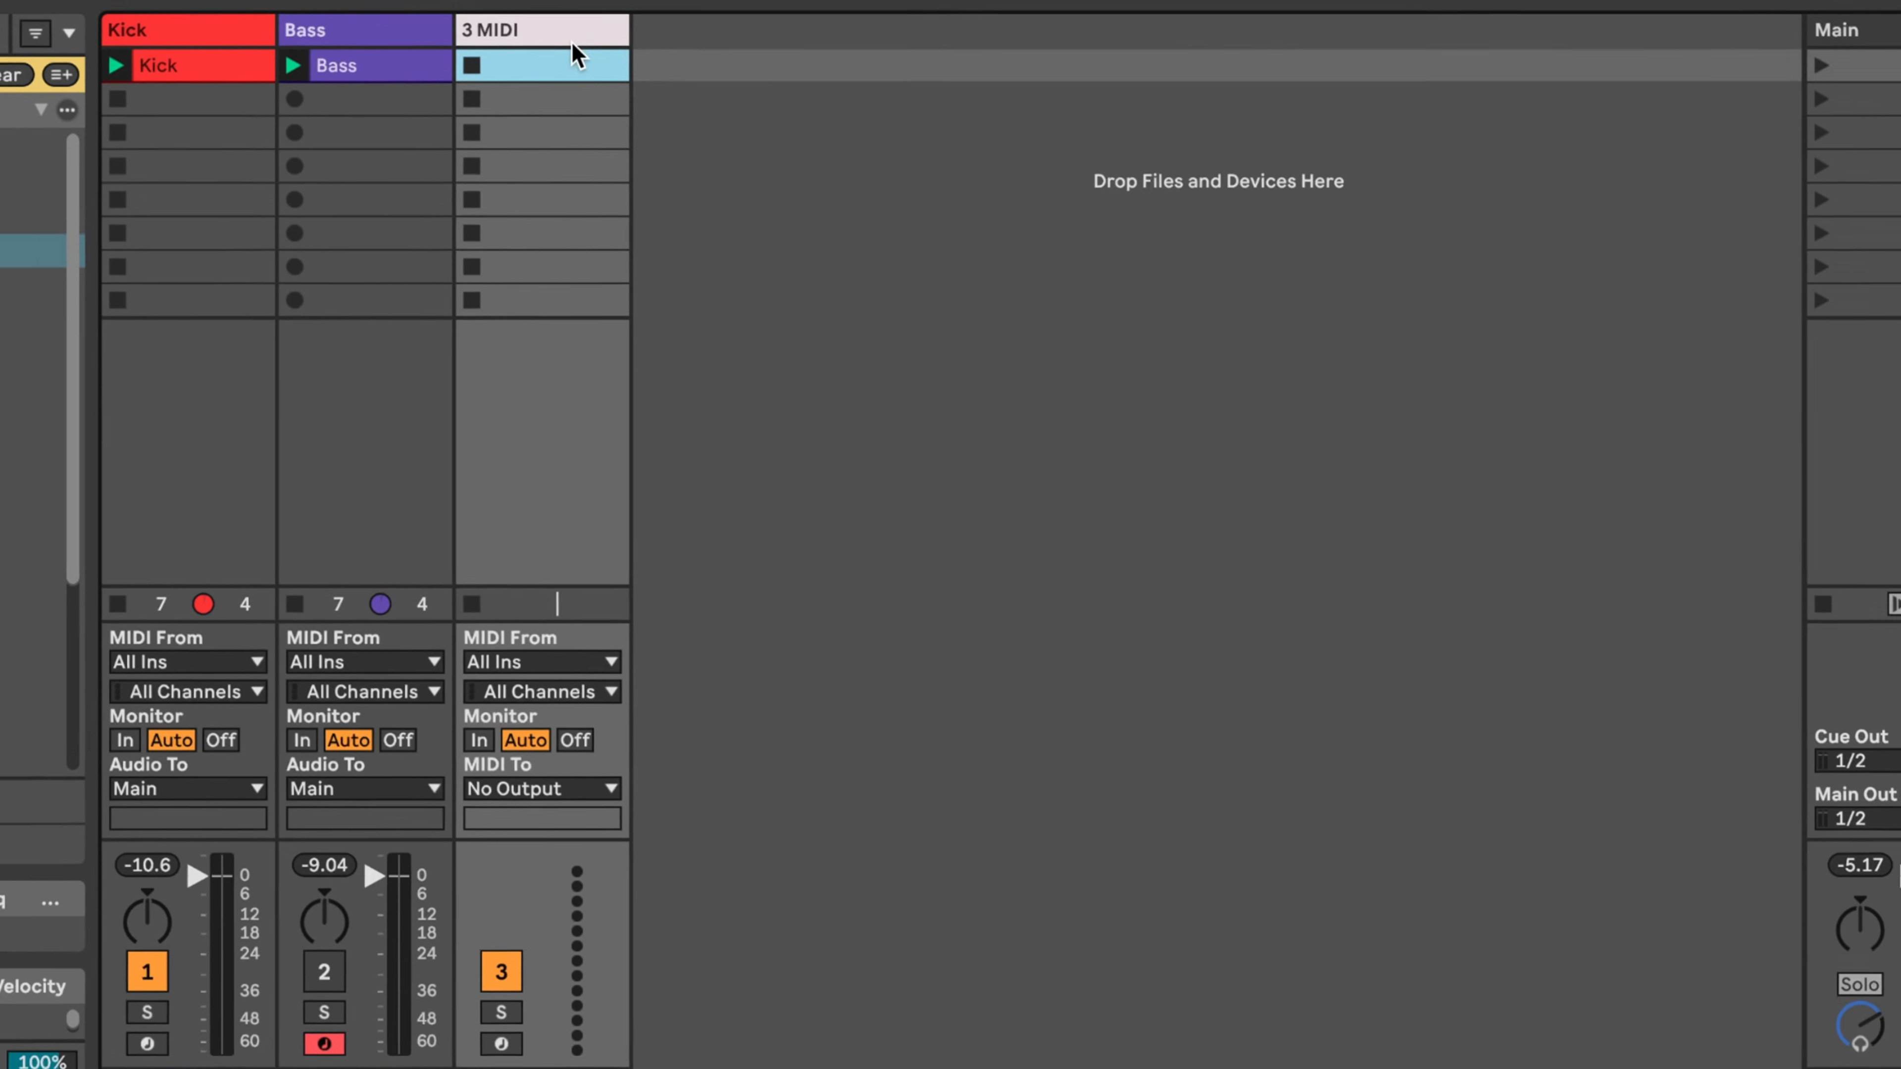
pyautogui.press('super+f')
pyautogui.write('oper')
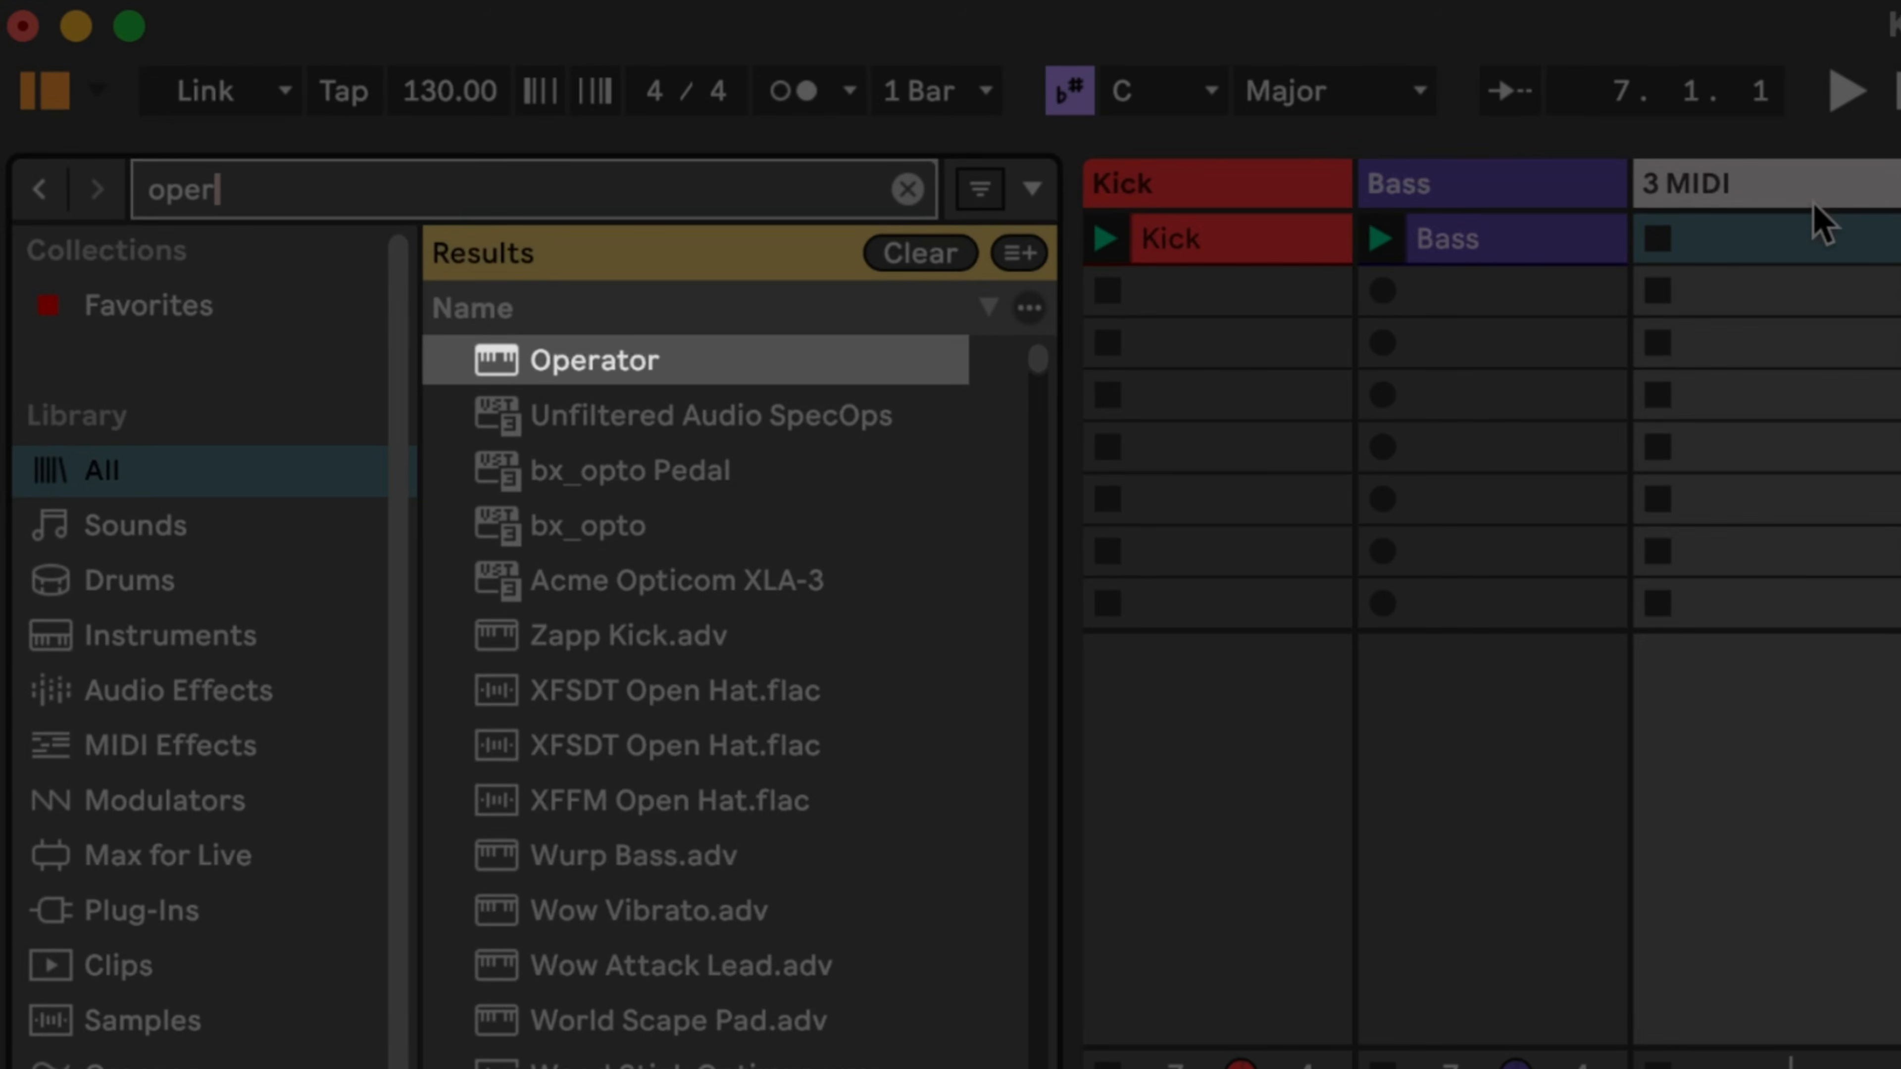
pyautogui.press('Return')
# Shape Operator's amplitude envelope with a 193 ms decay and -42 dB sustain, and set the oscillator wave to Noise Looped
pyautogui.moveTo(612, 631); pyautogui.dragTo(585, 731)
pyautogui.moveTo(985, 753); pyautogui.dragTo(913, 753)
pyautogui.click(936, 844)
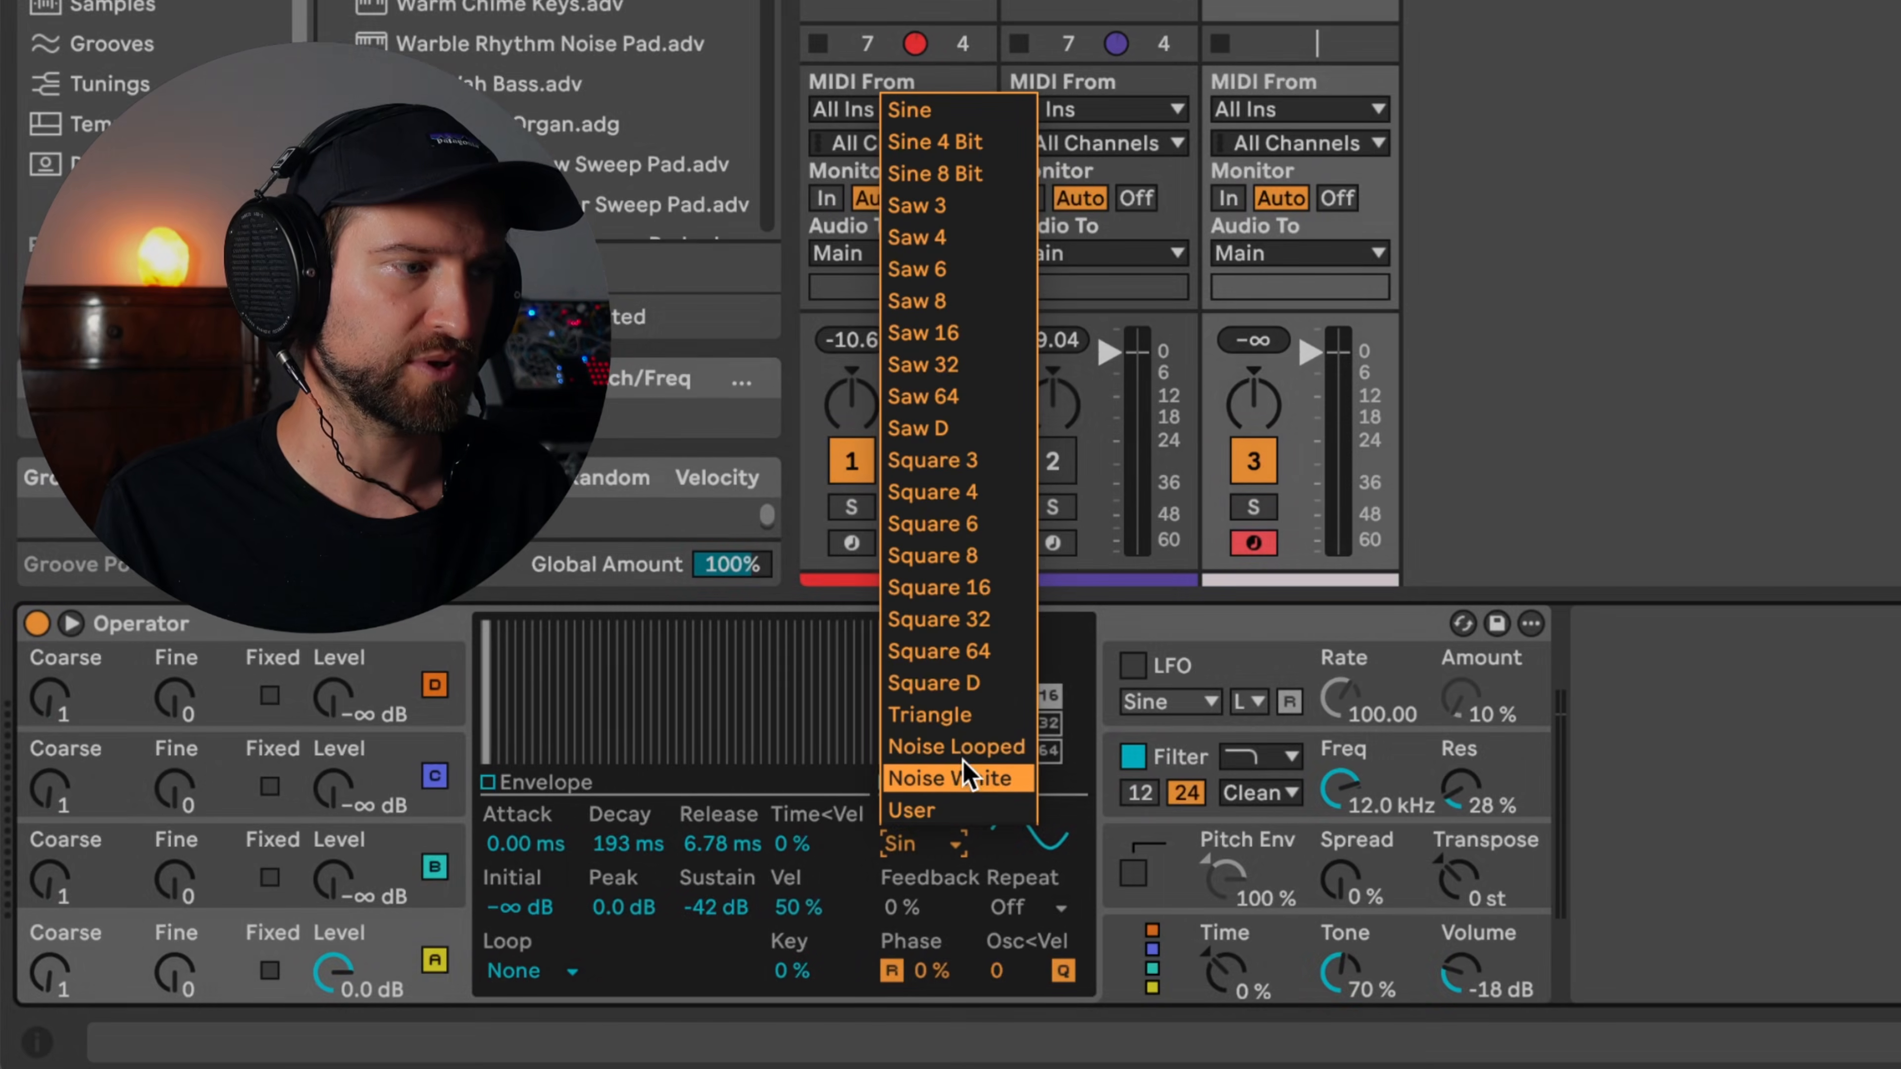
pyautogui.click(963, 752)
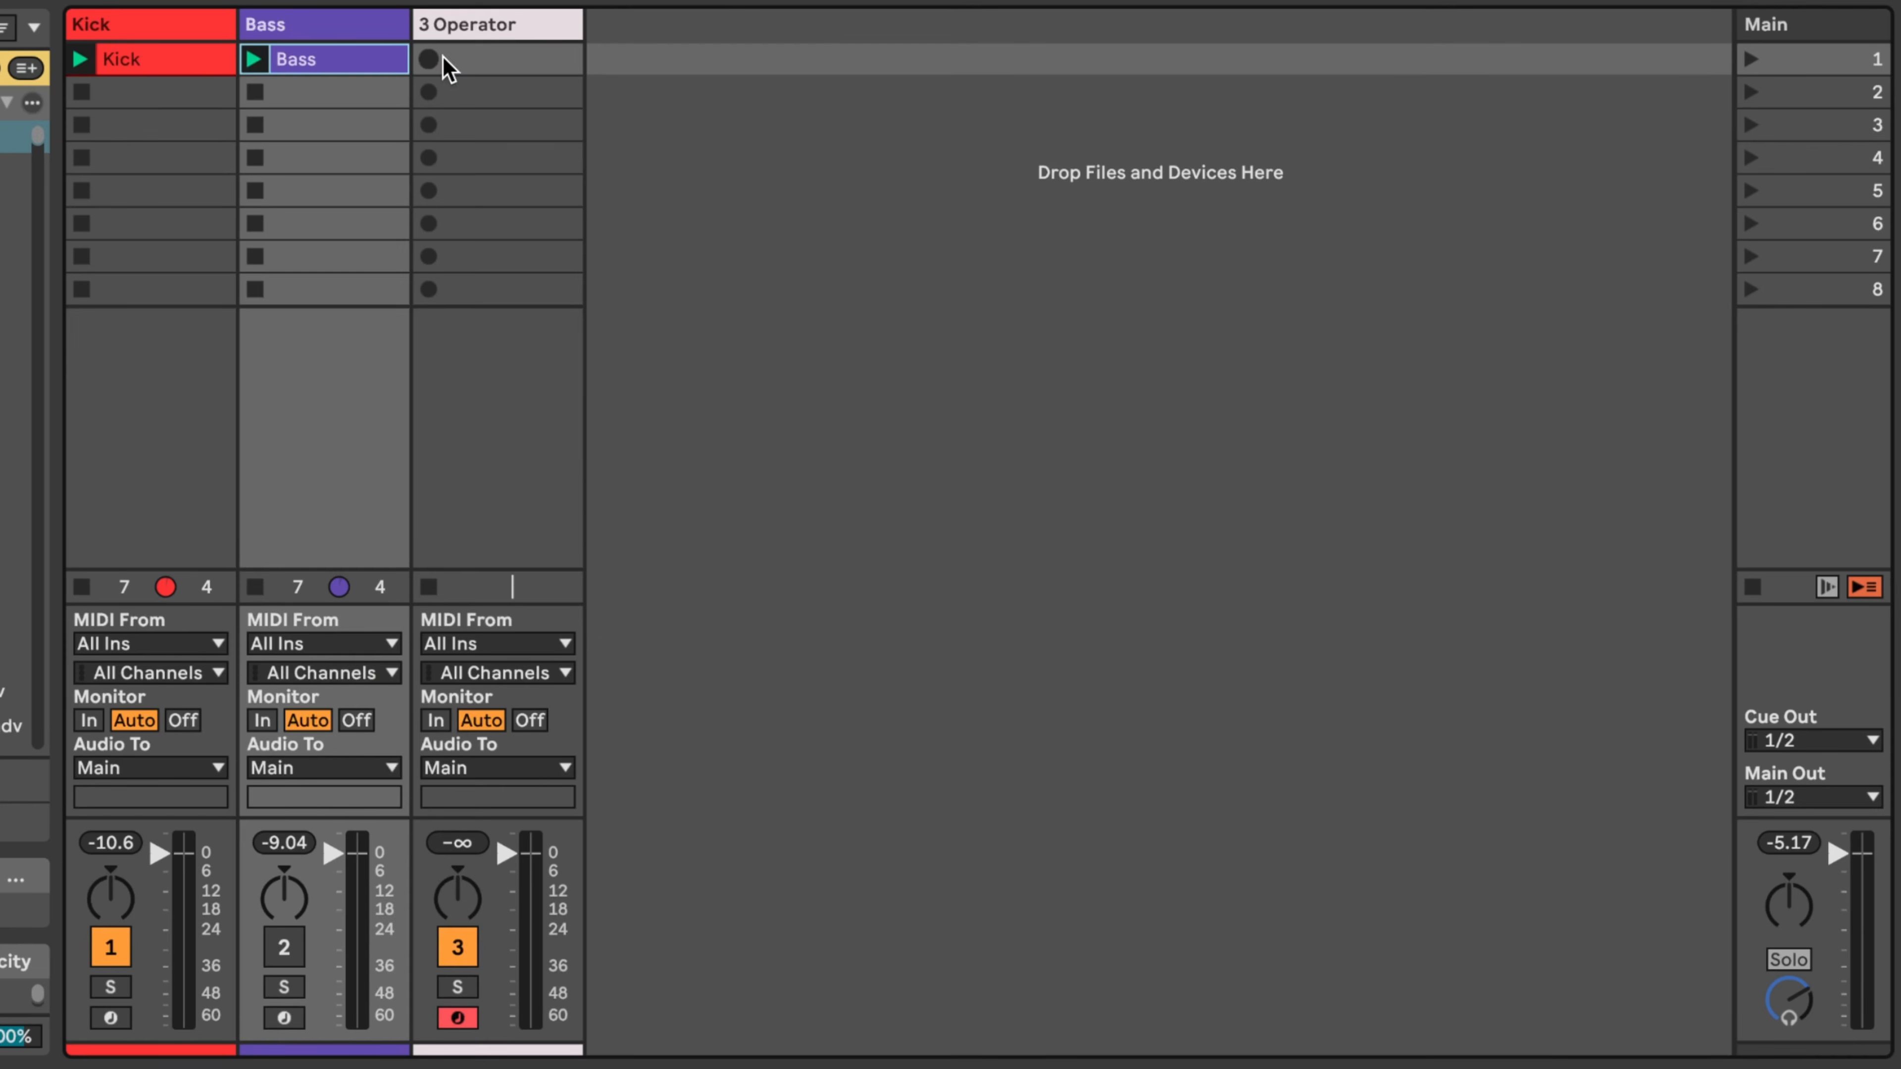
# Paste the Bass clip into the Operator track's first slot and rename it Sequence
pyautogui.click(470, 61)
pyautogui.press('super+v')
pyautogui.press('super+r')
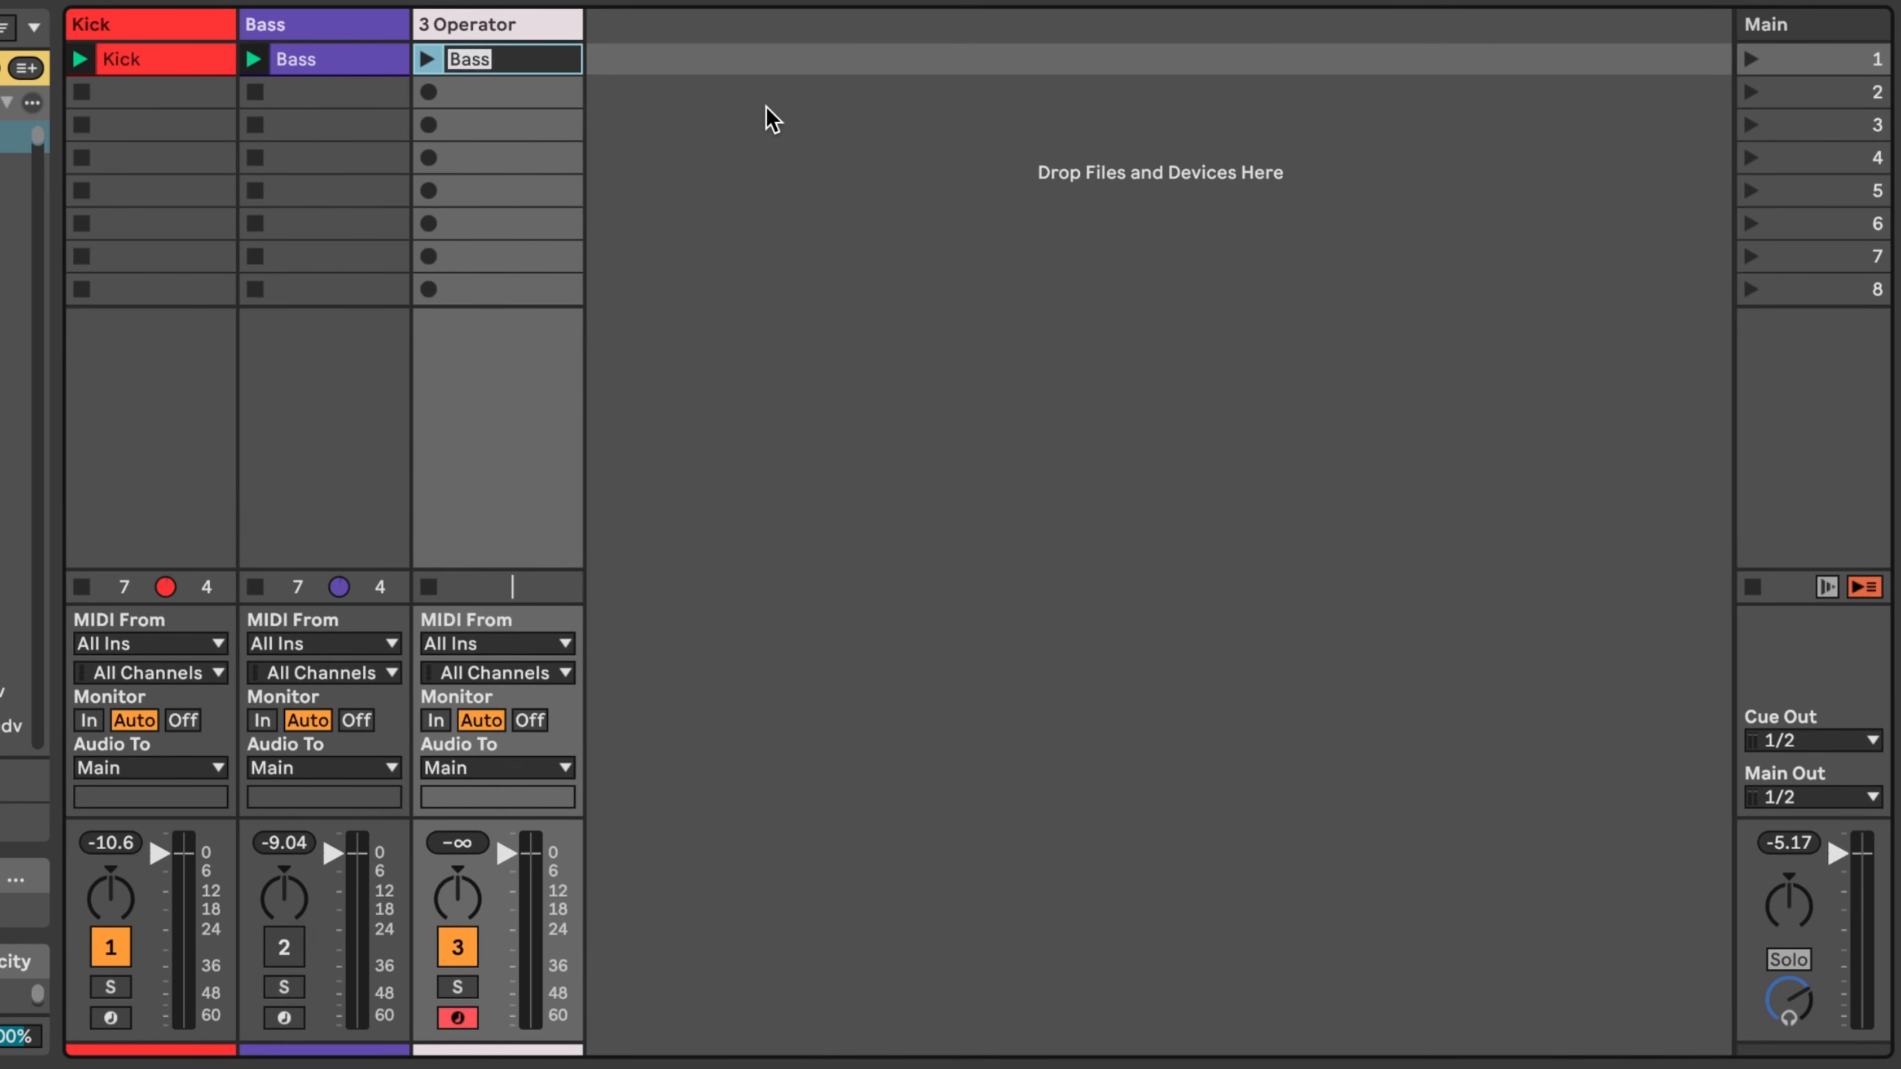
pyautogui.click(766, 106)
# Colour the Sequence clip and the Operator track green
pyautogui.rightClick(533, 61)
pyautogui.click(718, 679)
pyautogui.rightClick(486, 21)
pyautogui.click(670, 488)
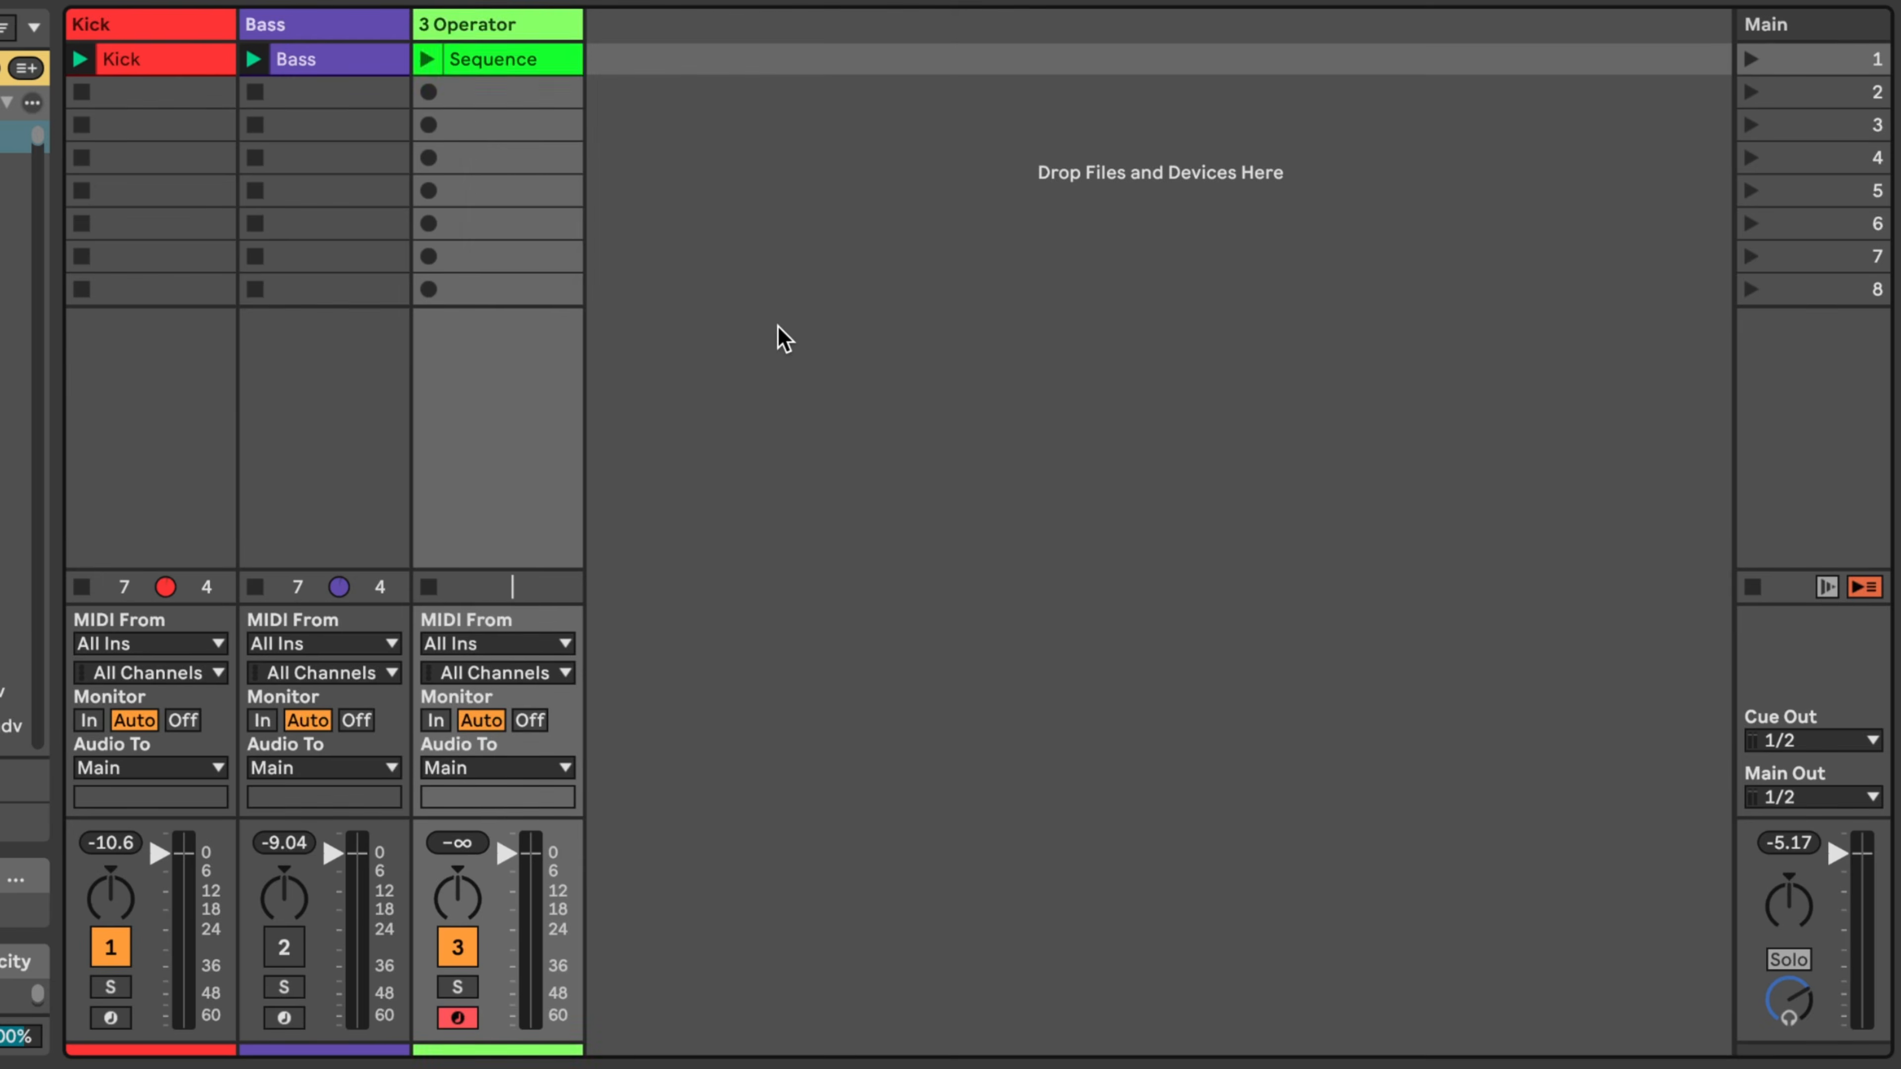
# Deactivate the Kick track and launch the Sequence clip
pyautogui.click(111, 947)
pyautogui.click(427, 59)
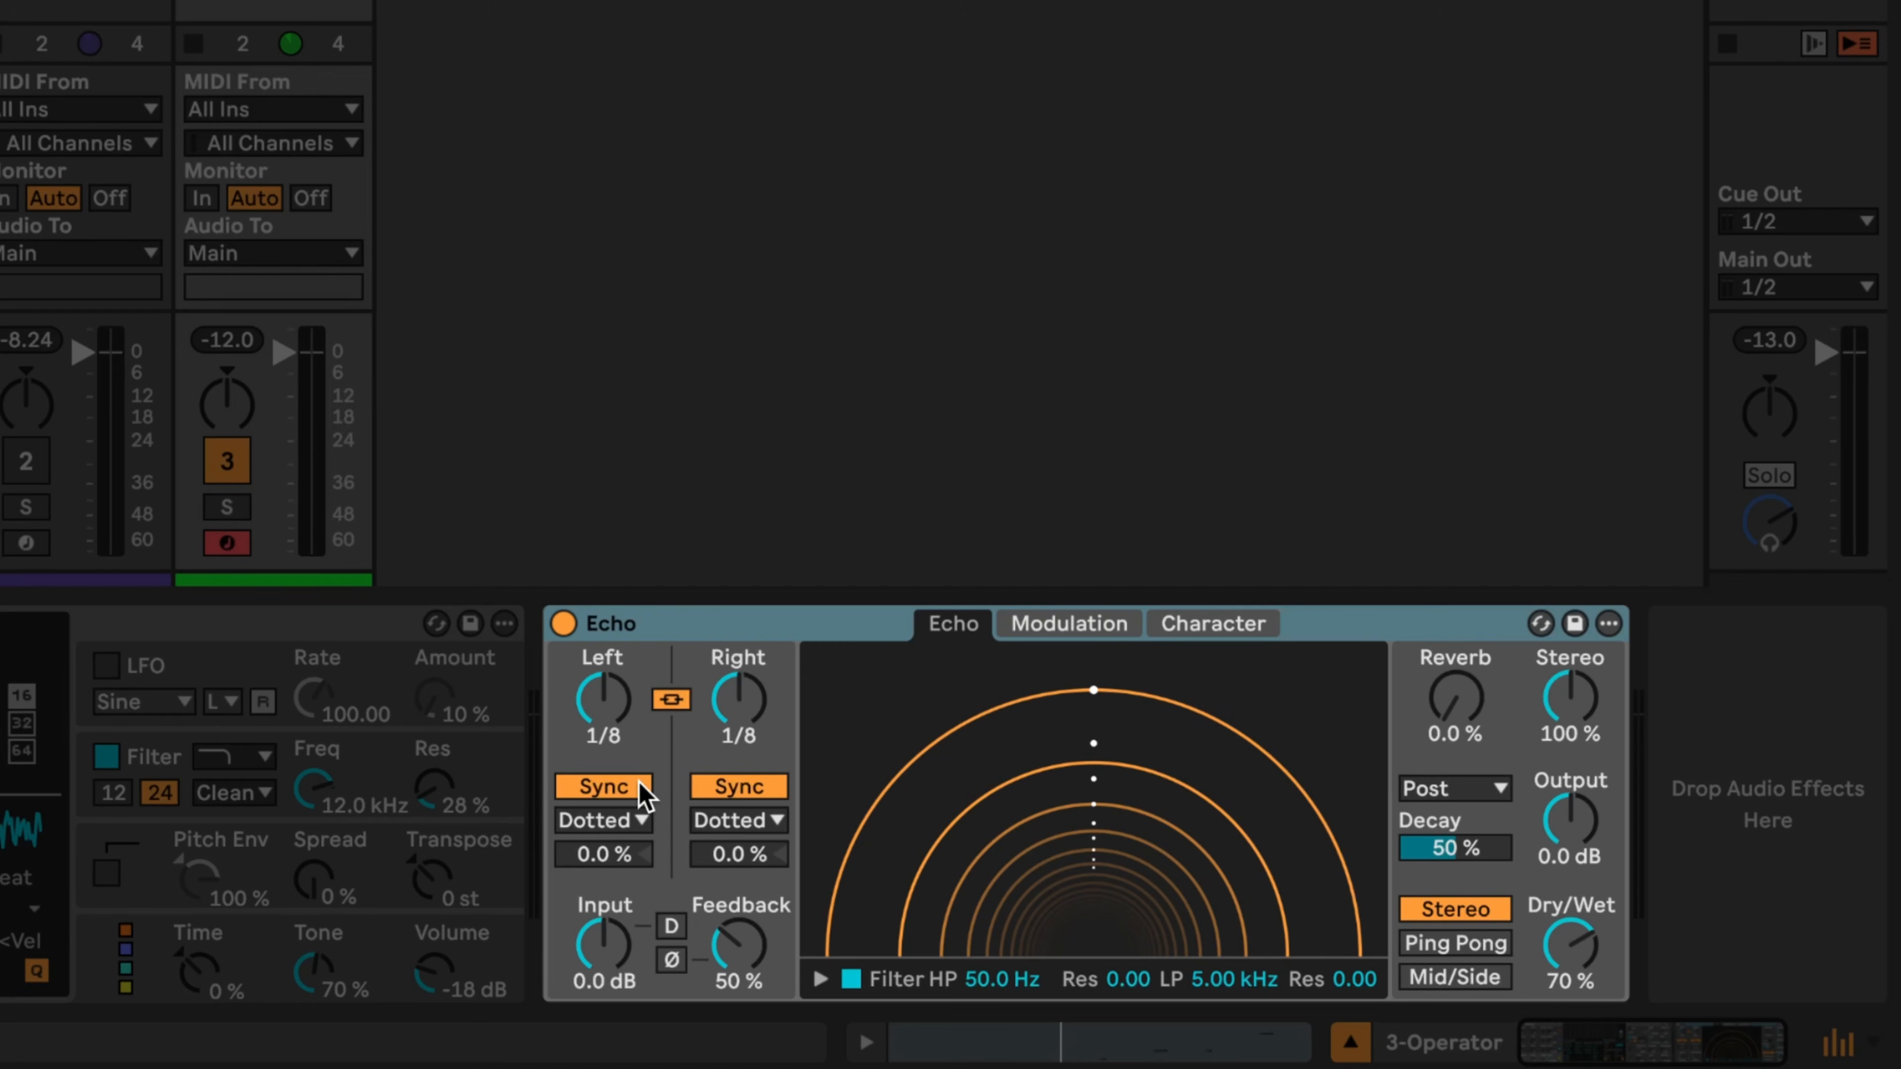
# Switch Echo's delay from synced to Time mode and set the linked delay time to 159 ms
pyautogui.click(621, 786)
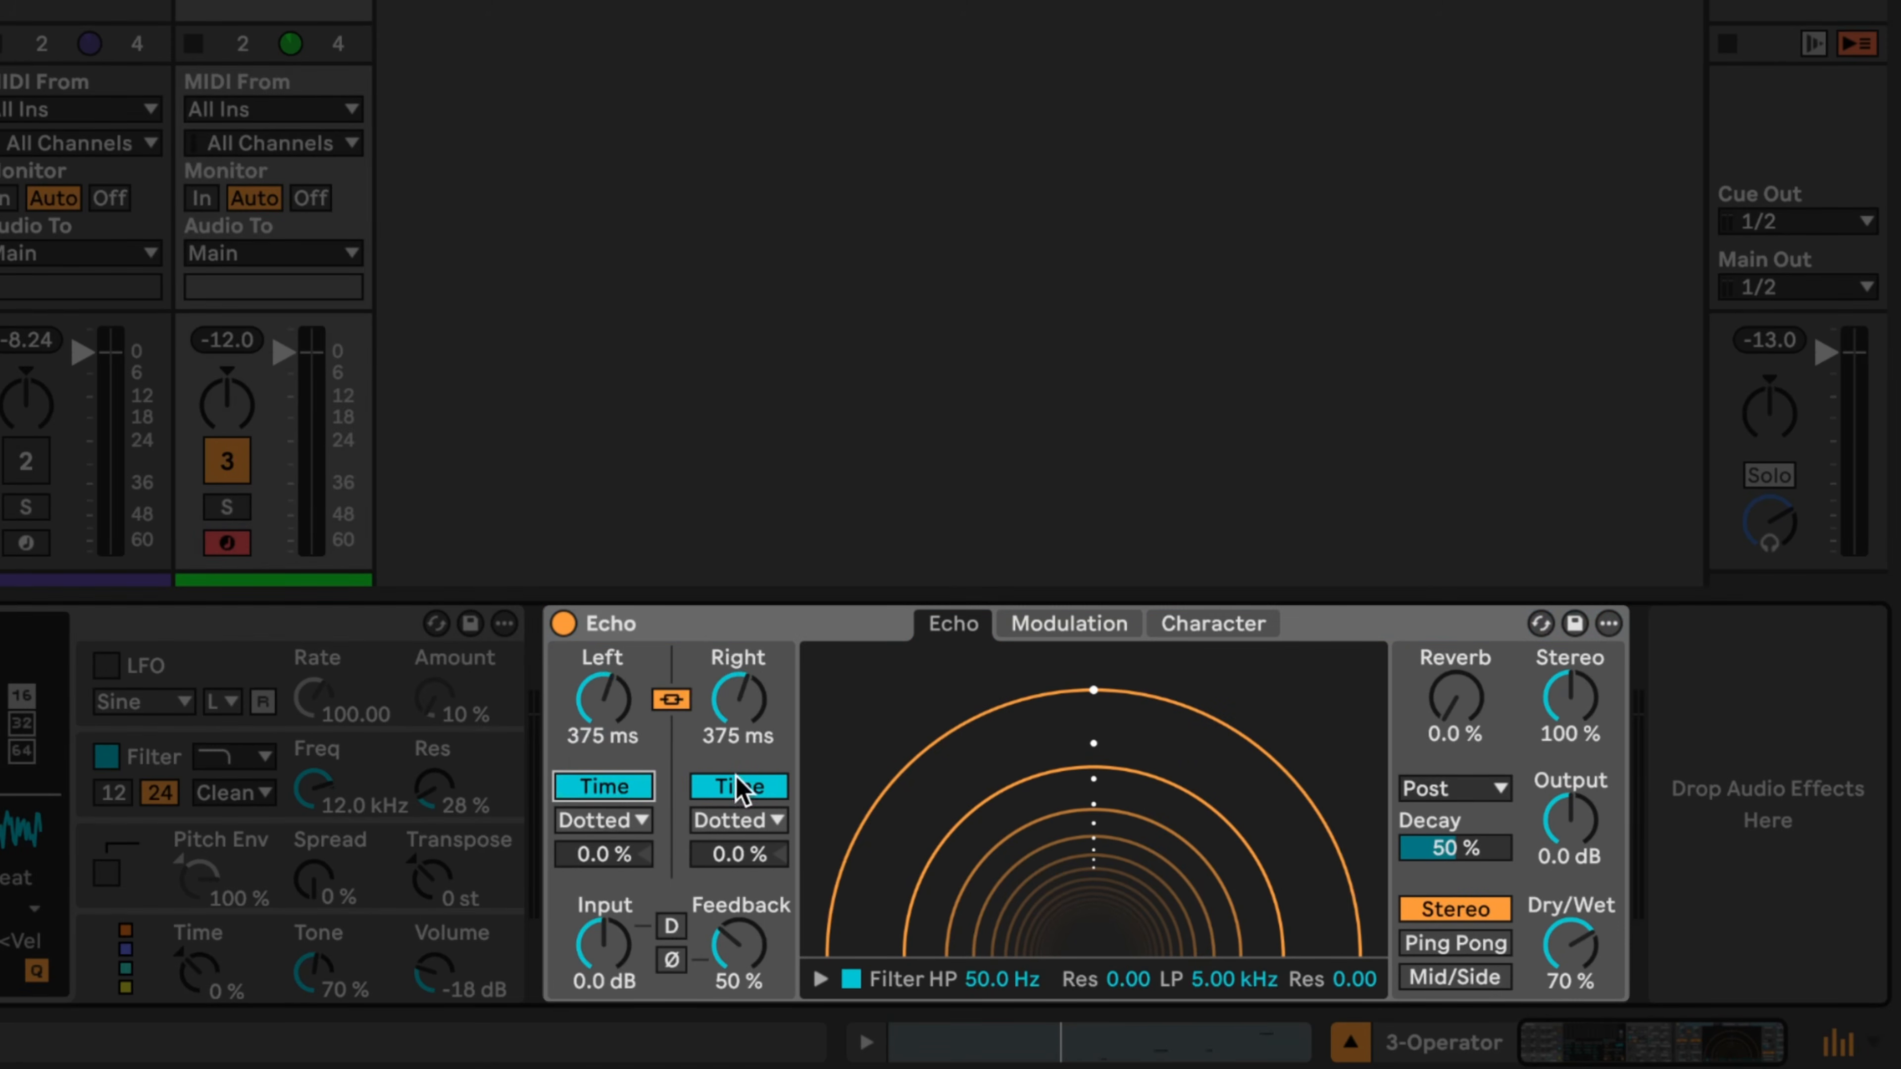
pyautogui.moveTo(613, 707); pyautogui.dragTo(584, 793)
# Offset Echo's left delay by 1.5 % and right delay by -1.5 %, and raise the feedback to about 63 %
pyautogui.moveTo(601, 867); pyautogui.dragTo(601, 861)
pyautogui.moveTo(741, 861); pyautogui.dragTo(738, 851)
pyautogui.click(602, 854)
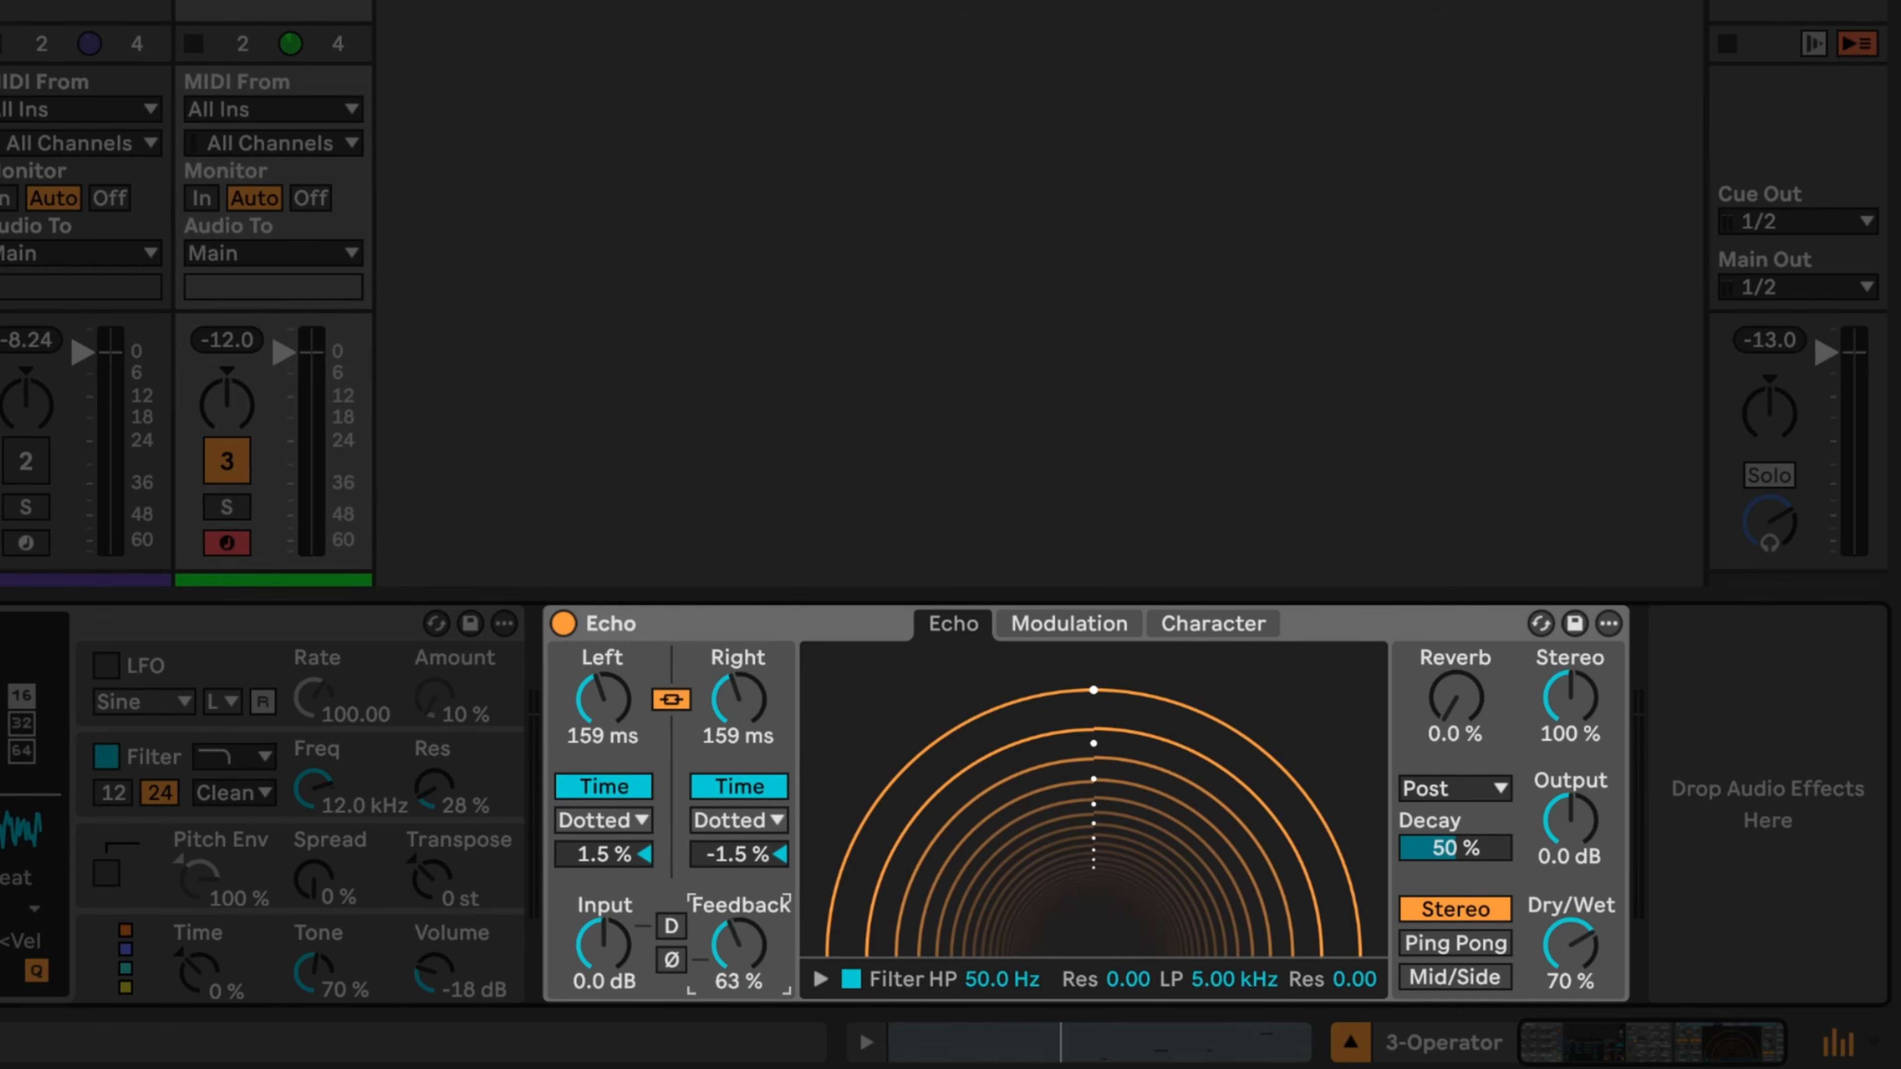
pyautogui.moveTo(738, 945); pyautogui.dragTo(738, 928)
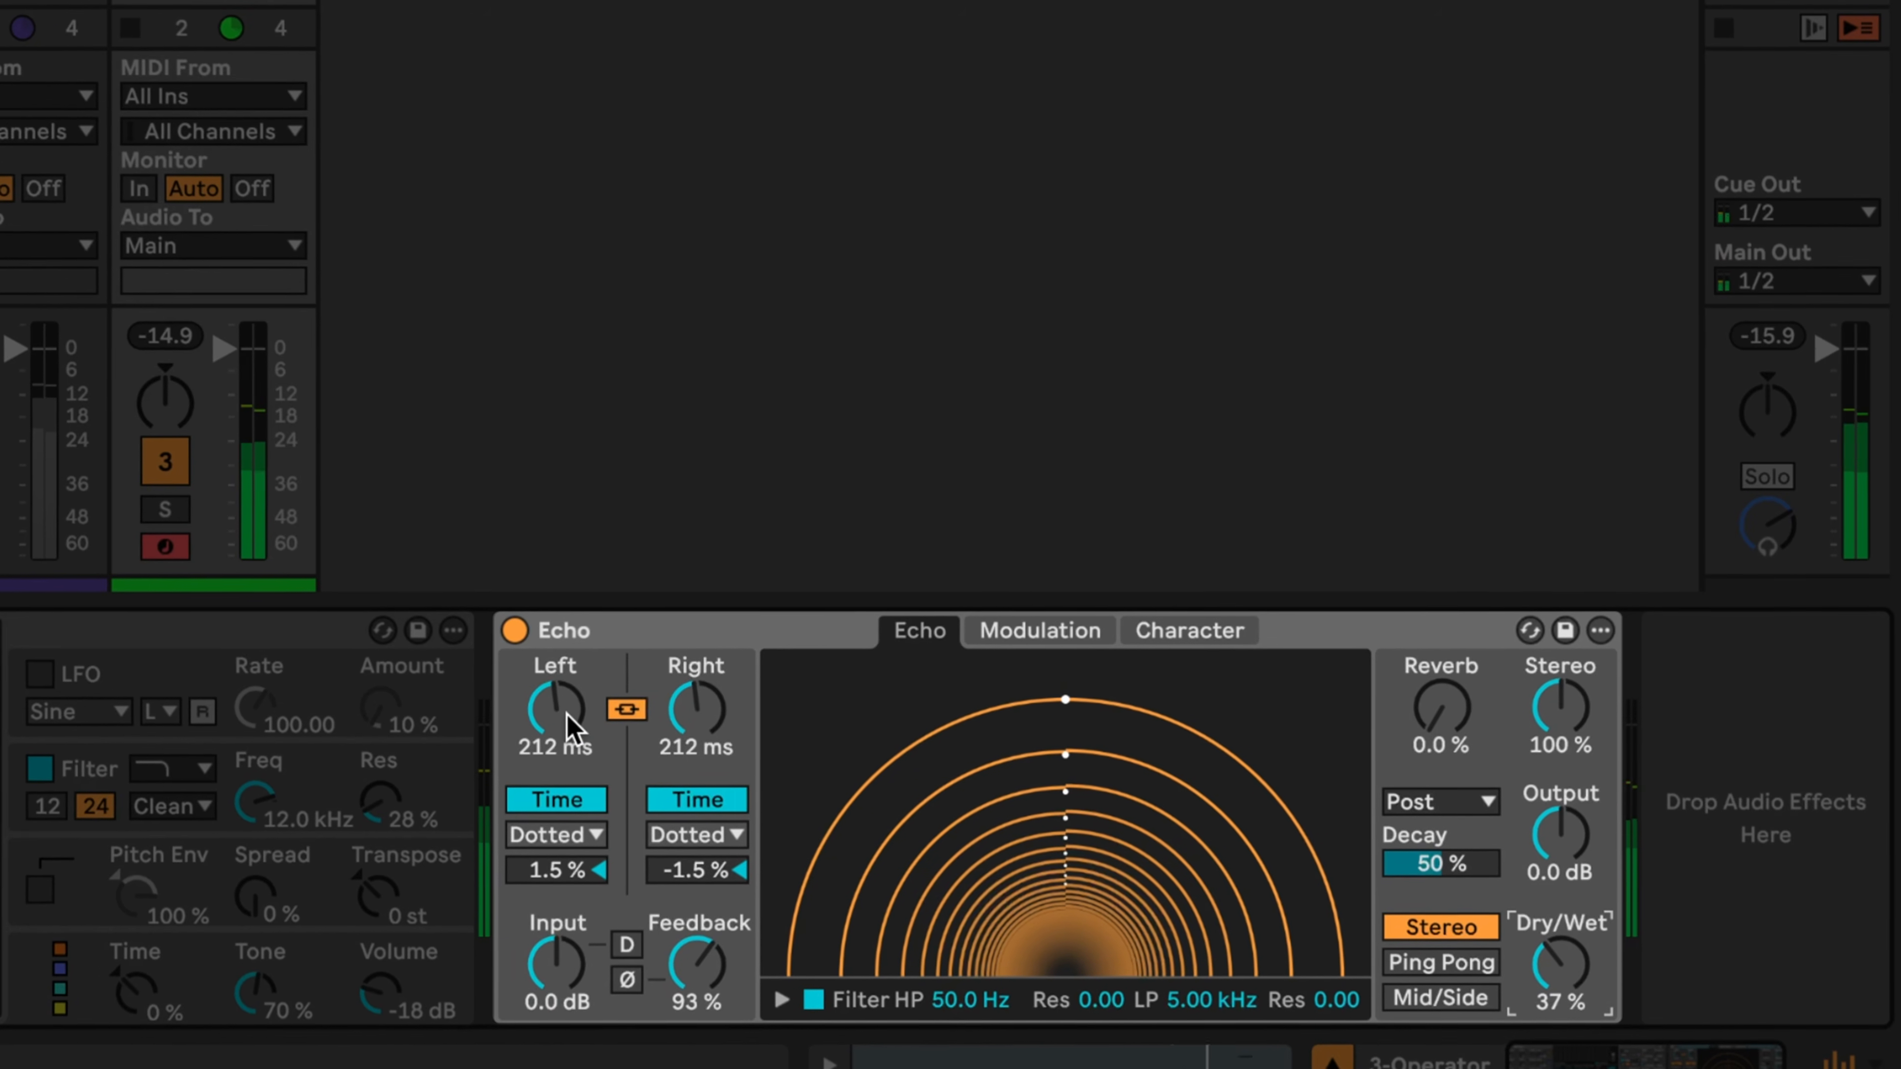
# Audition Echo's linked delay time by sweeping it down to about 2 ms and back up during playback
pyautogui.moveTo(544, 715); pyautogui.dragTo(543, 790)
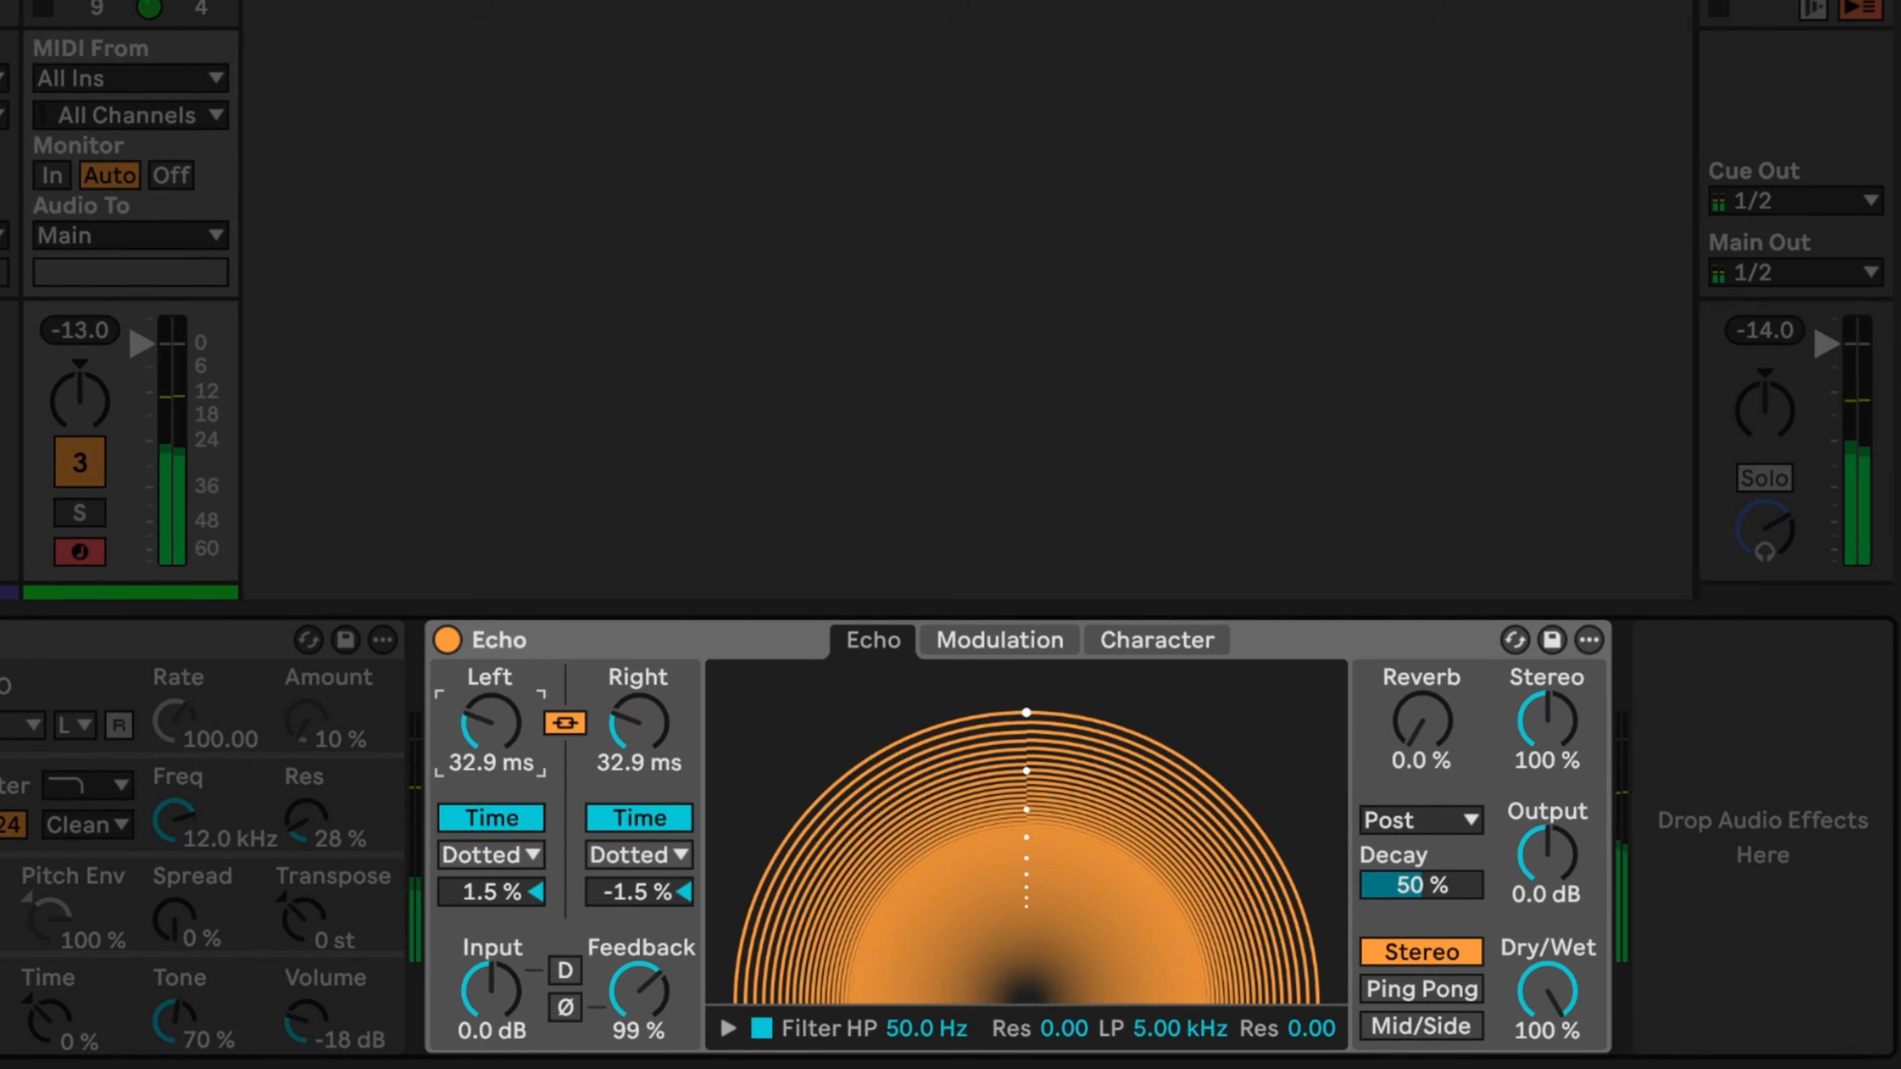
pyautogui.moveTo(491, 723); pyautogui.dragTo(491, 779)
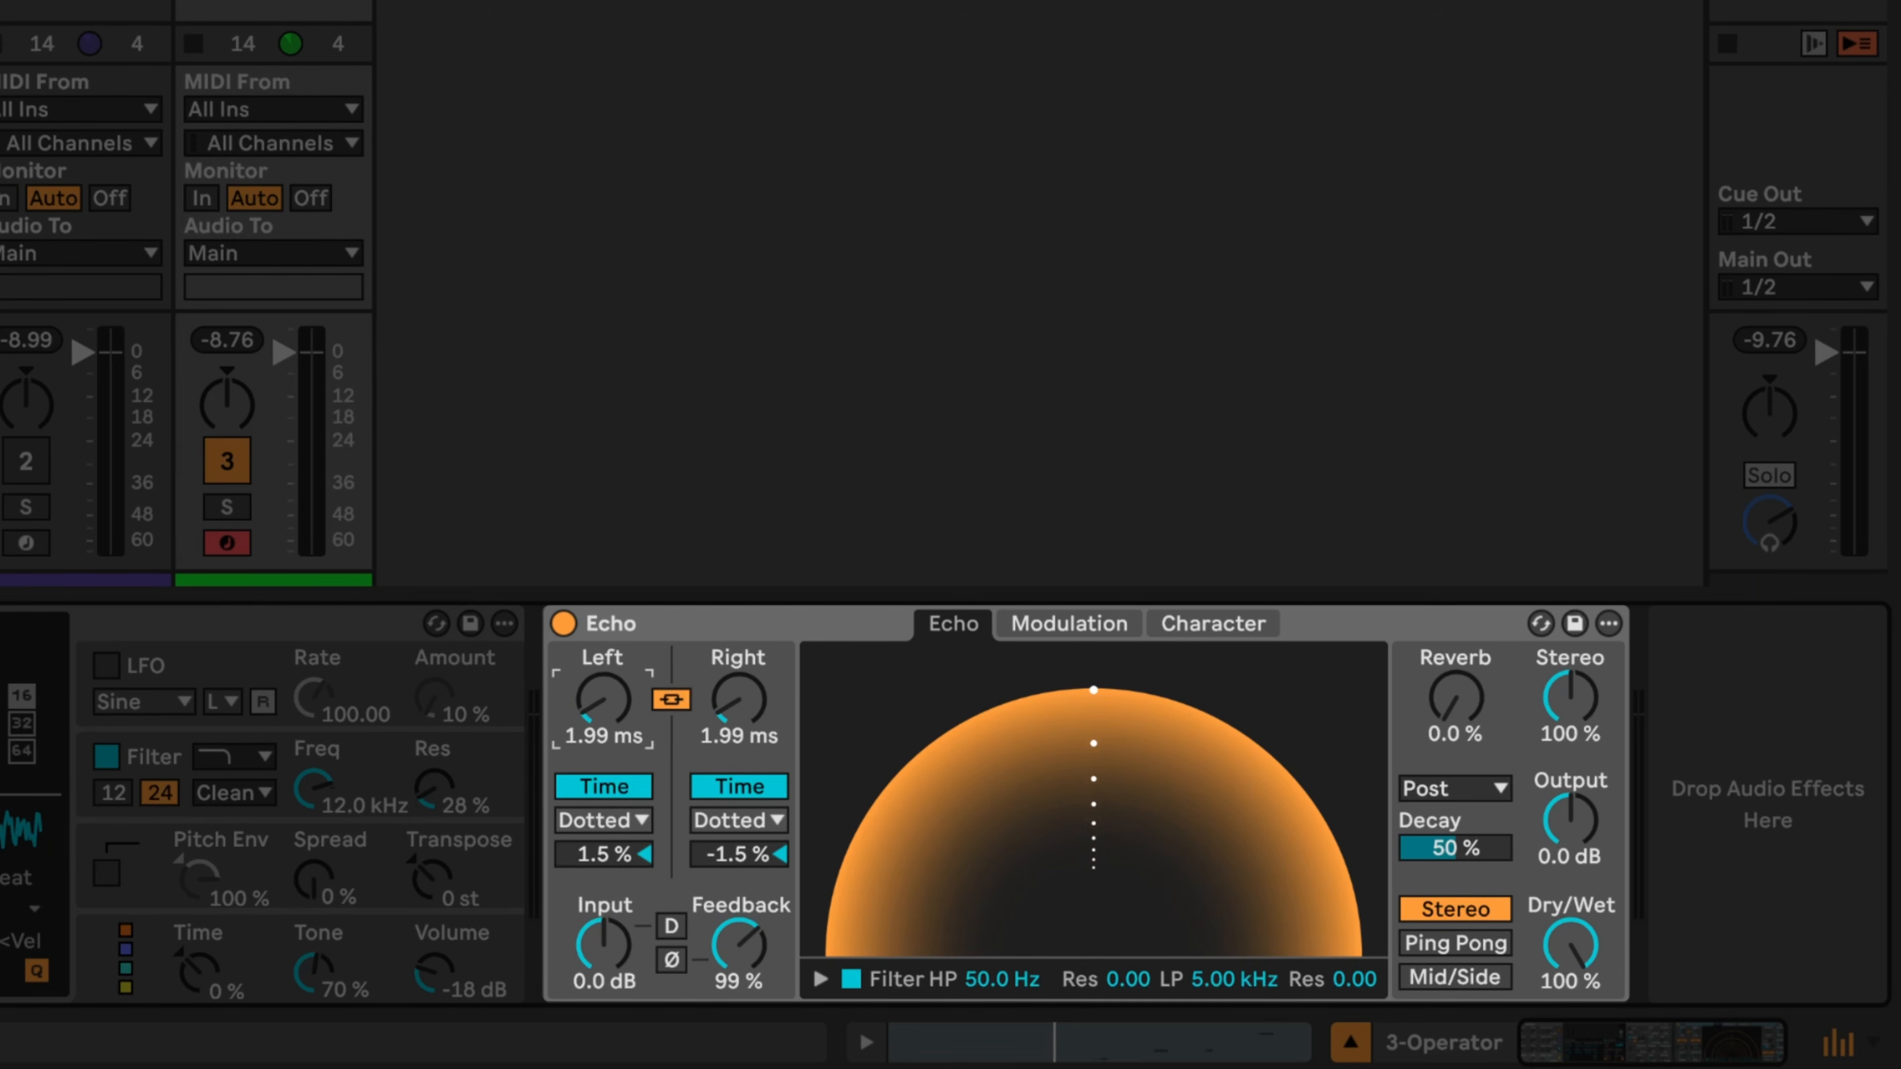
pyautogui.moveTo(603, 699)
pyautogui.mouseDown()
pyautogui.moveTo(604, 626)
pyautogui.moveTo(603, 700)
pyautogui.moveTo(603, 626)
pyautogui.moveTo(604, 682)
pyautogui.mouseUp()
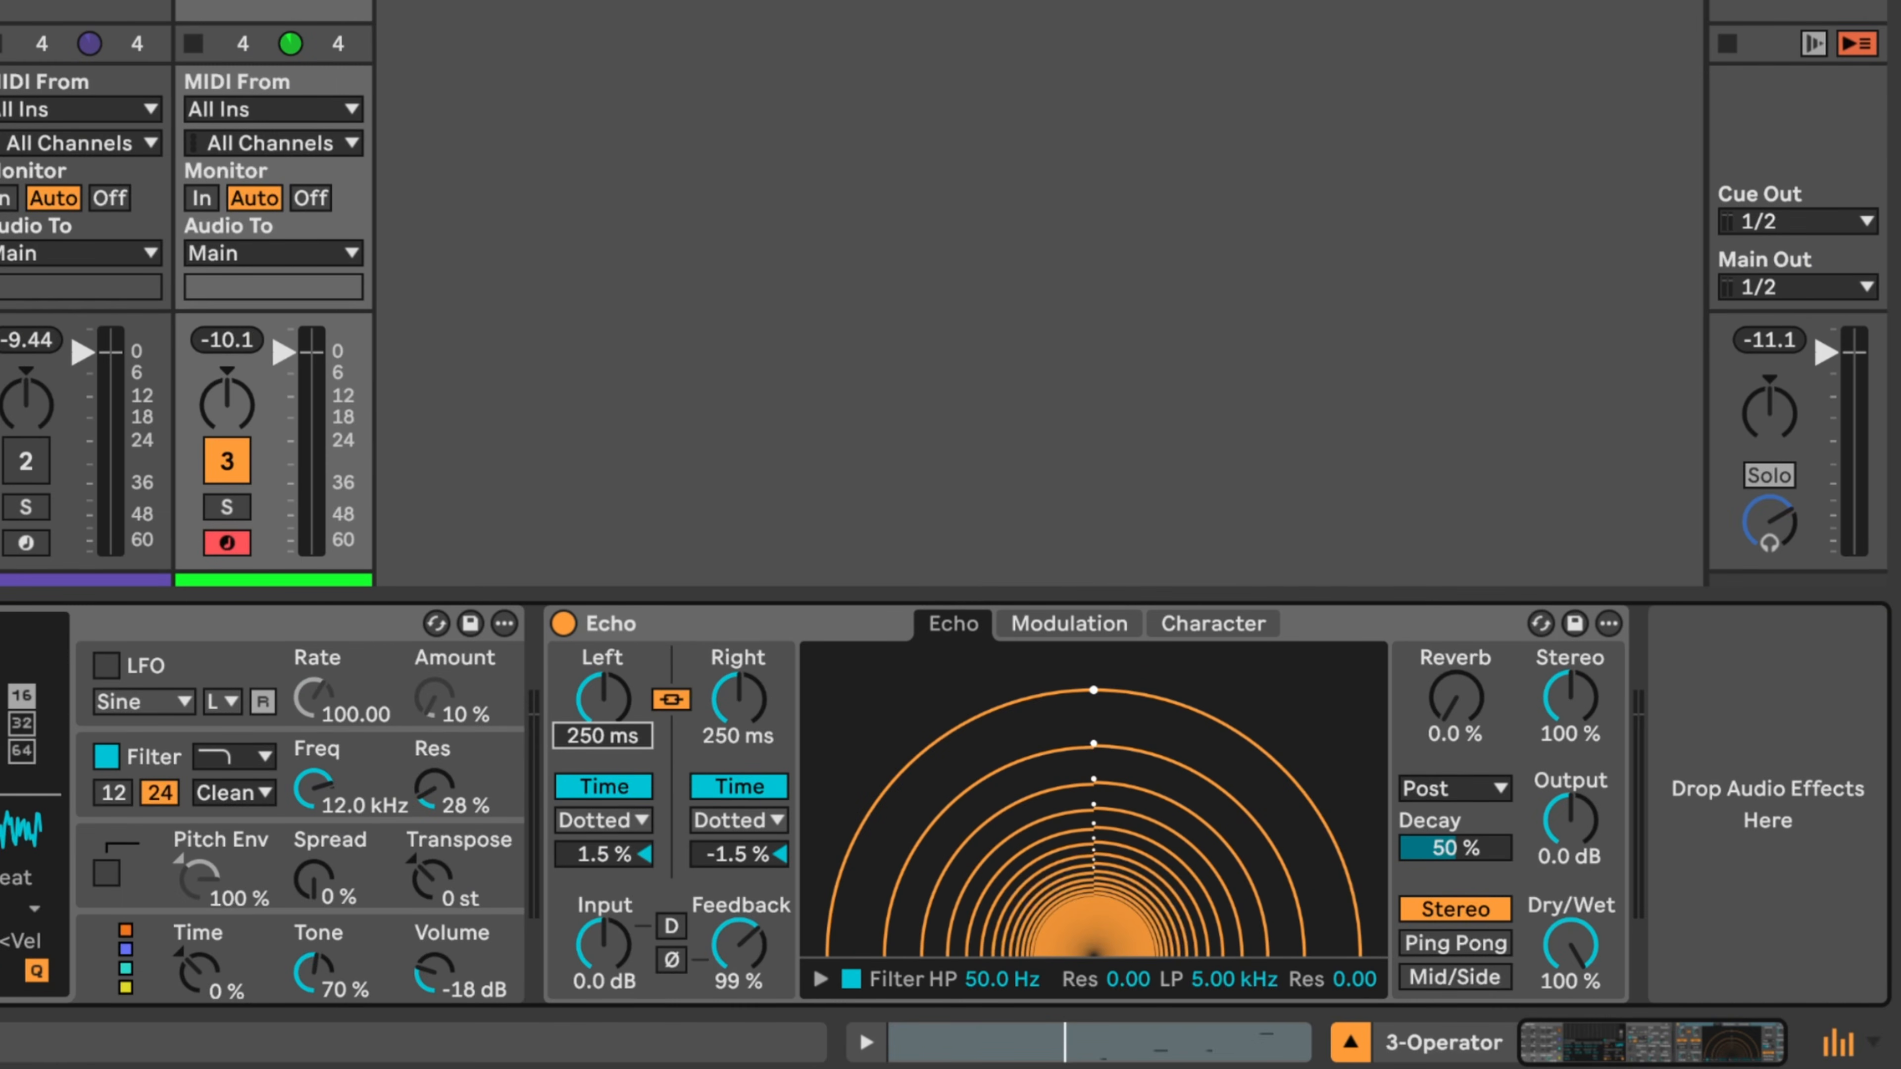
# Set Echo's delay time to 250 ms, then sweep it down to about 1.5 ms during playback
pyautogui.press('Return')
pyautogui.press('space')
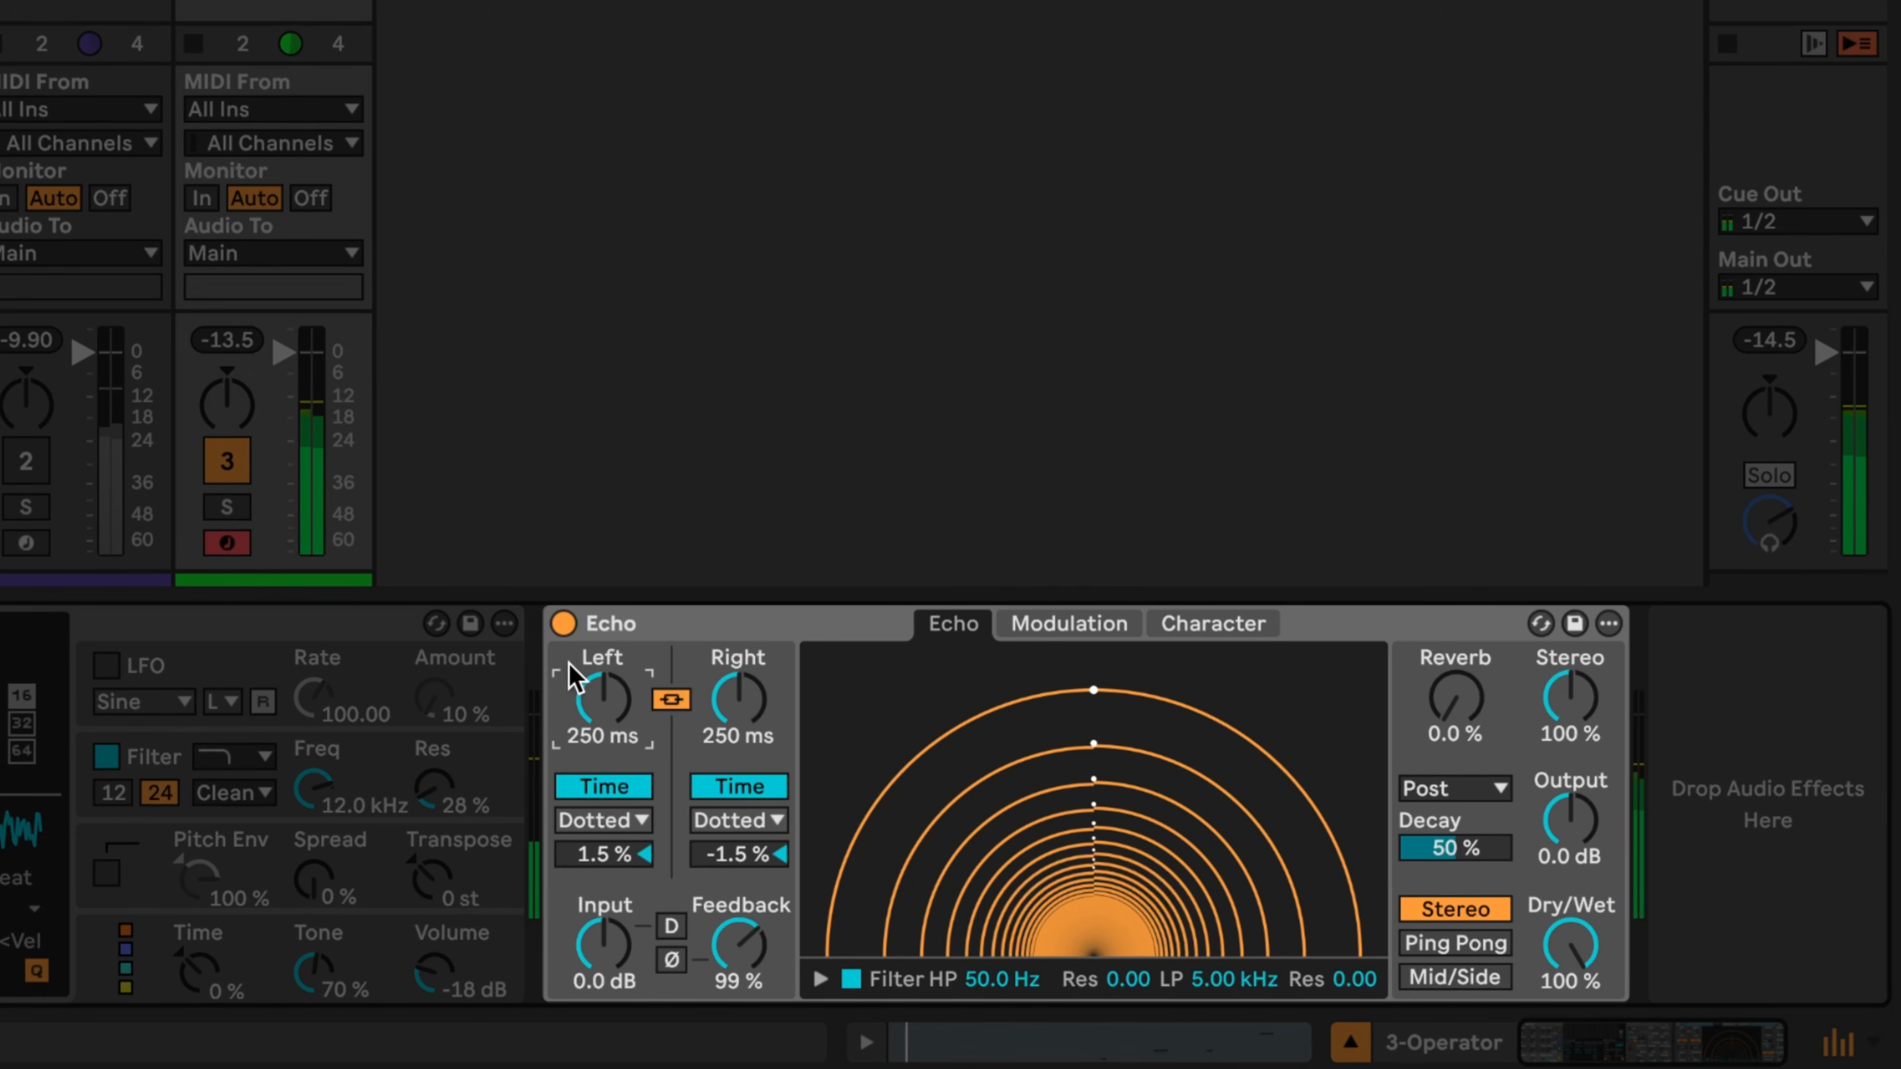
pyautogui.moveTo(602, 696); pyautogui.dragTo(602, 827)
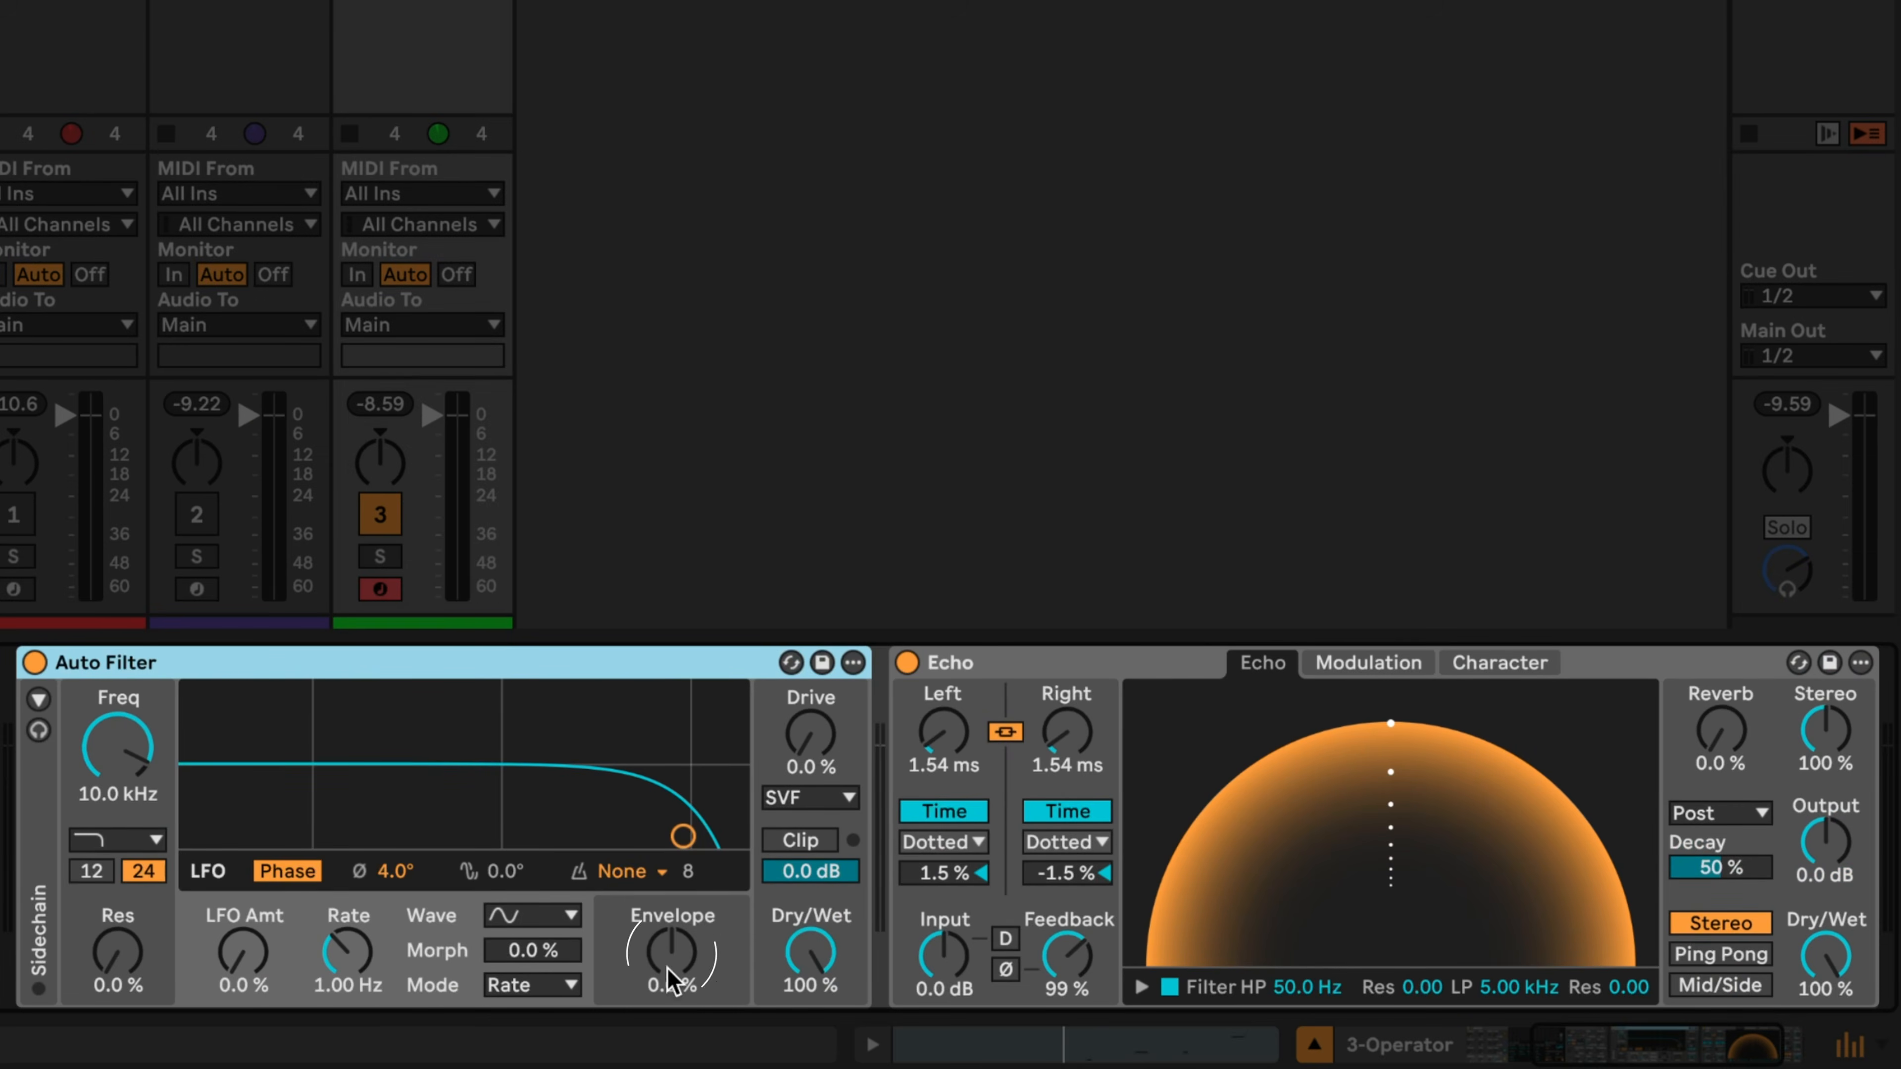
# Set Auto Filter's envelope amount to 100 % and its low-pass cutoff to about 1.5 kHz with 60 % resonance
pyautogui.moveTo(671, 974); pyautogui.dragTo(672, 898)
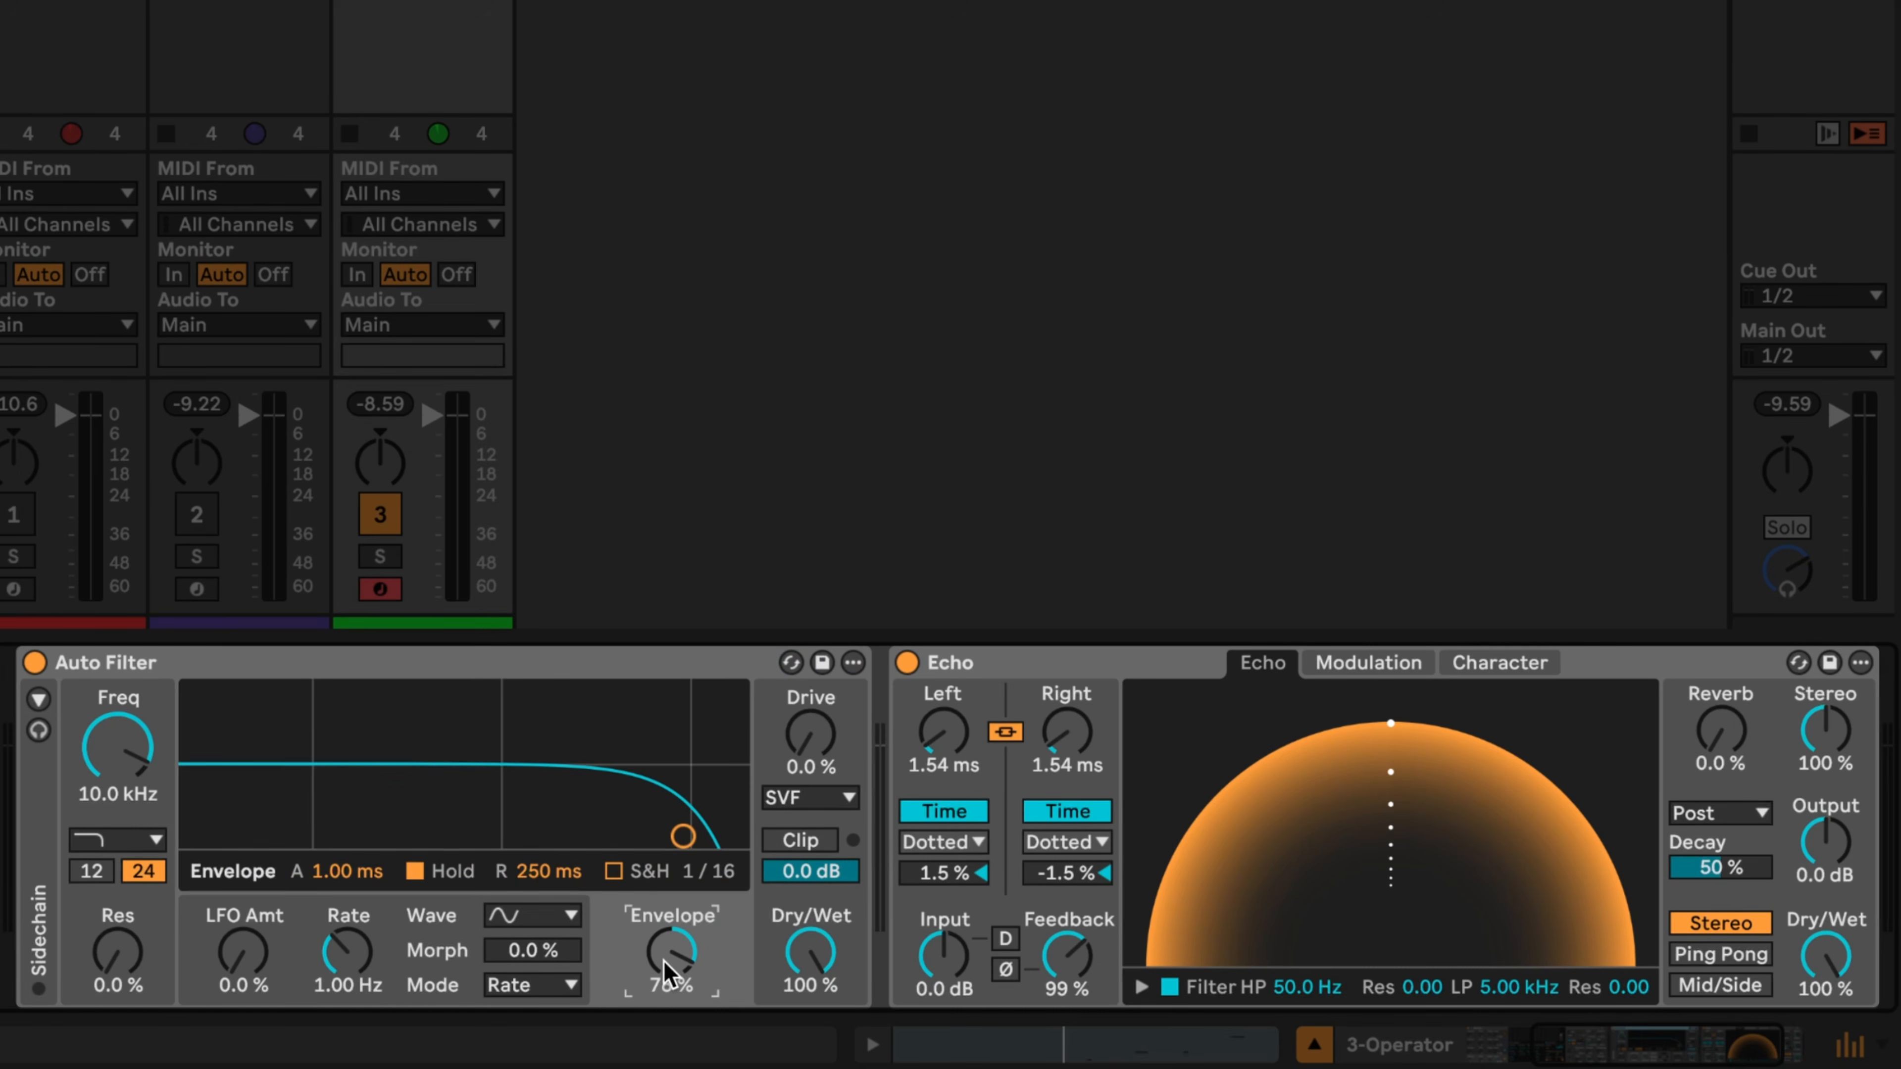
pyautogui.moveTo(698, 837); pyautogui.dragTo(643, 768)
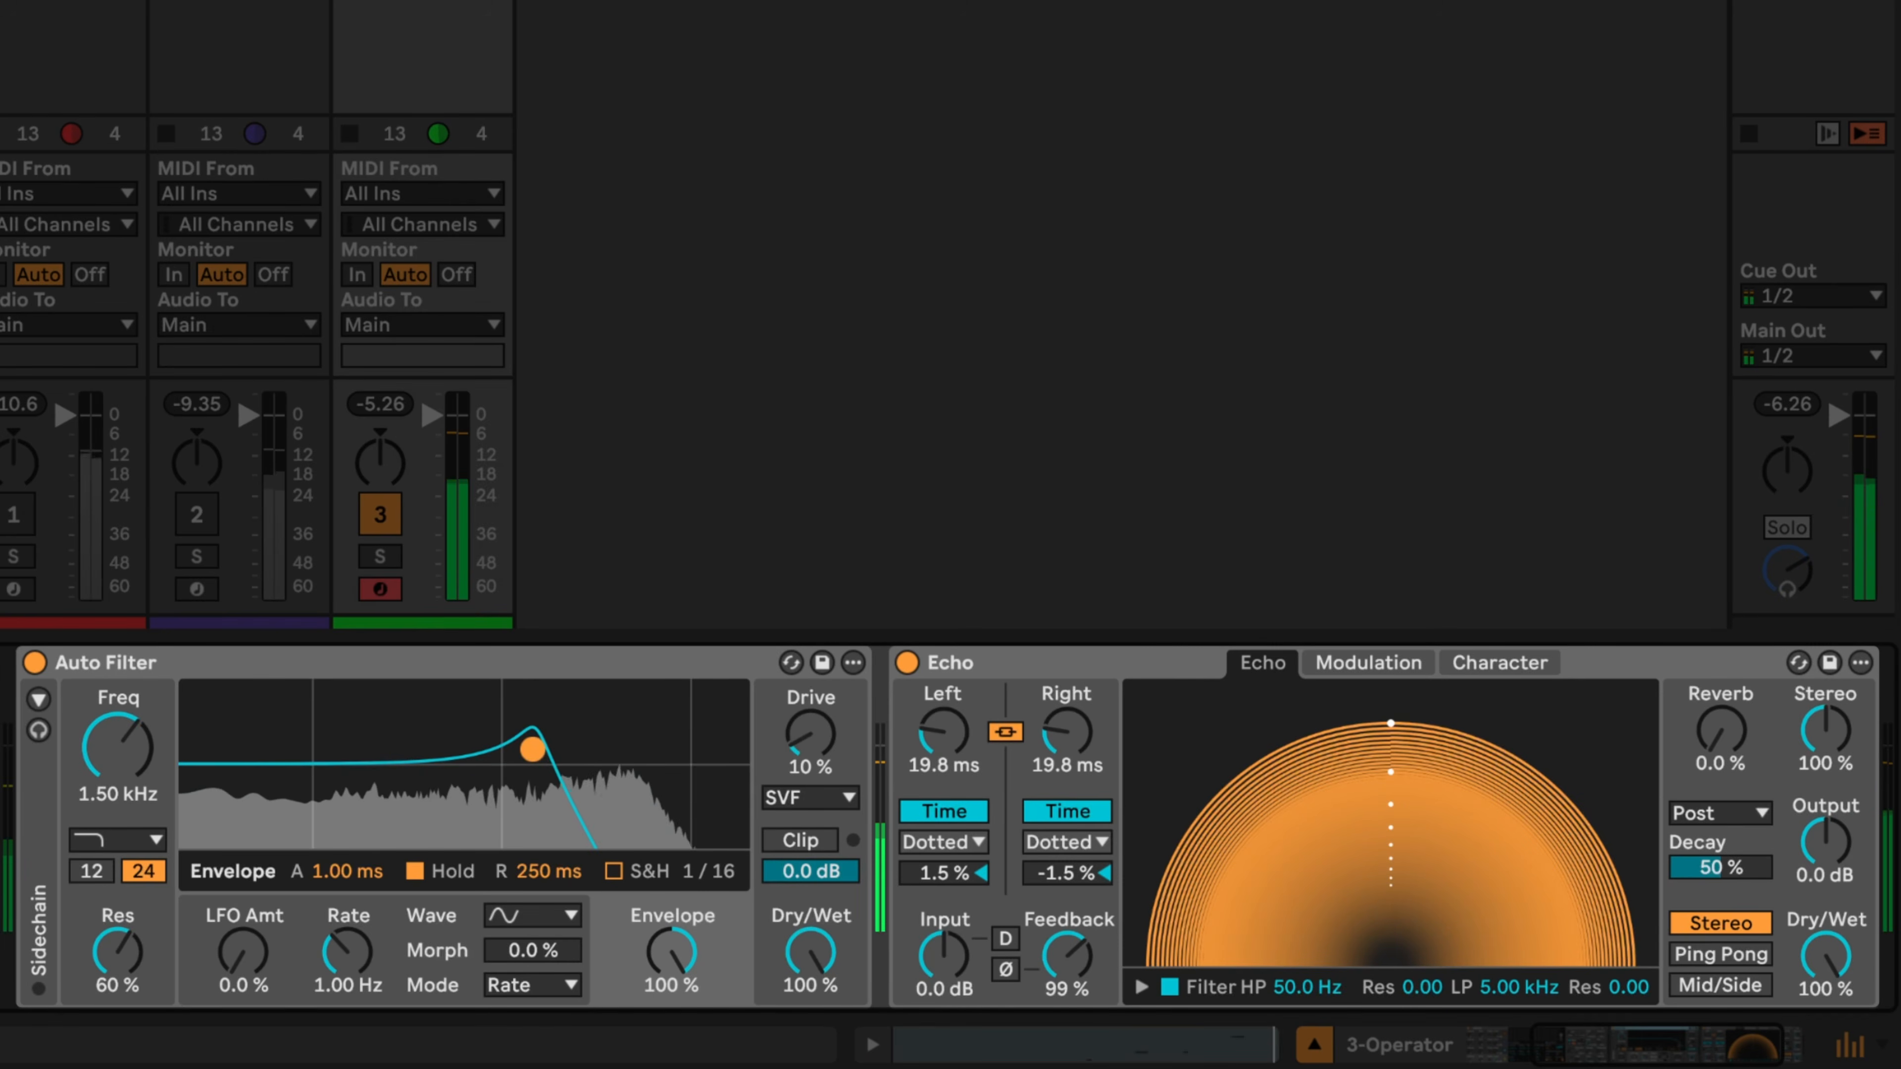
# Set Echo's delay time to 24.4 ms and feedback to 98 %, and bring up its reverb amount
pyautogui.moveTo(943, 732)
pyautogui.mouseDown()
pyautogui.moveTo(943, 713)
pyautogui.moveTo(943, 737)
pyautogui.mouseUp()
pyautogui.moveTo(1083, 971); pyautogui.dragTo(1083, 974)
pyautogui.moveTo(958, 766)
pyautogui.mouseDown()
pyautogui.moveTo(949, 732)
pyautogui.moveTo(949, 755)
pyautogui.mouseUp()
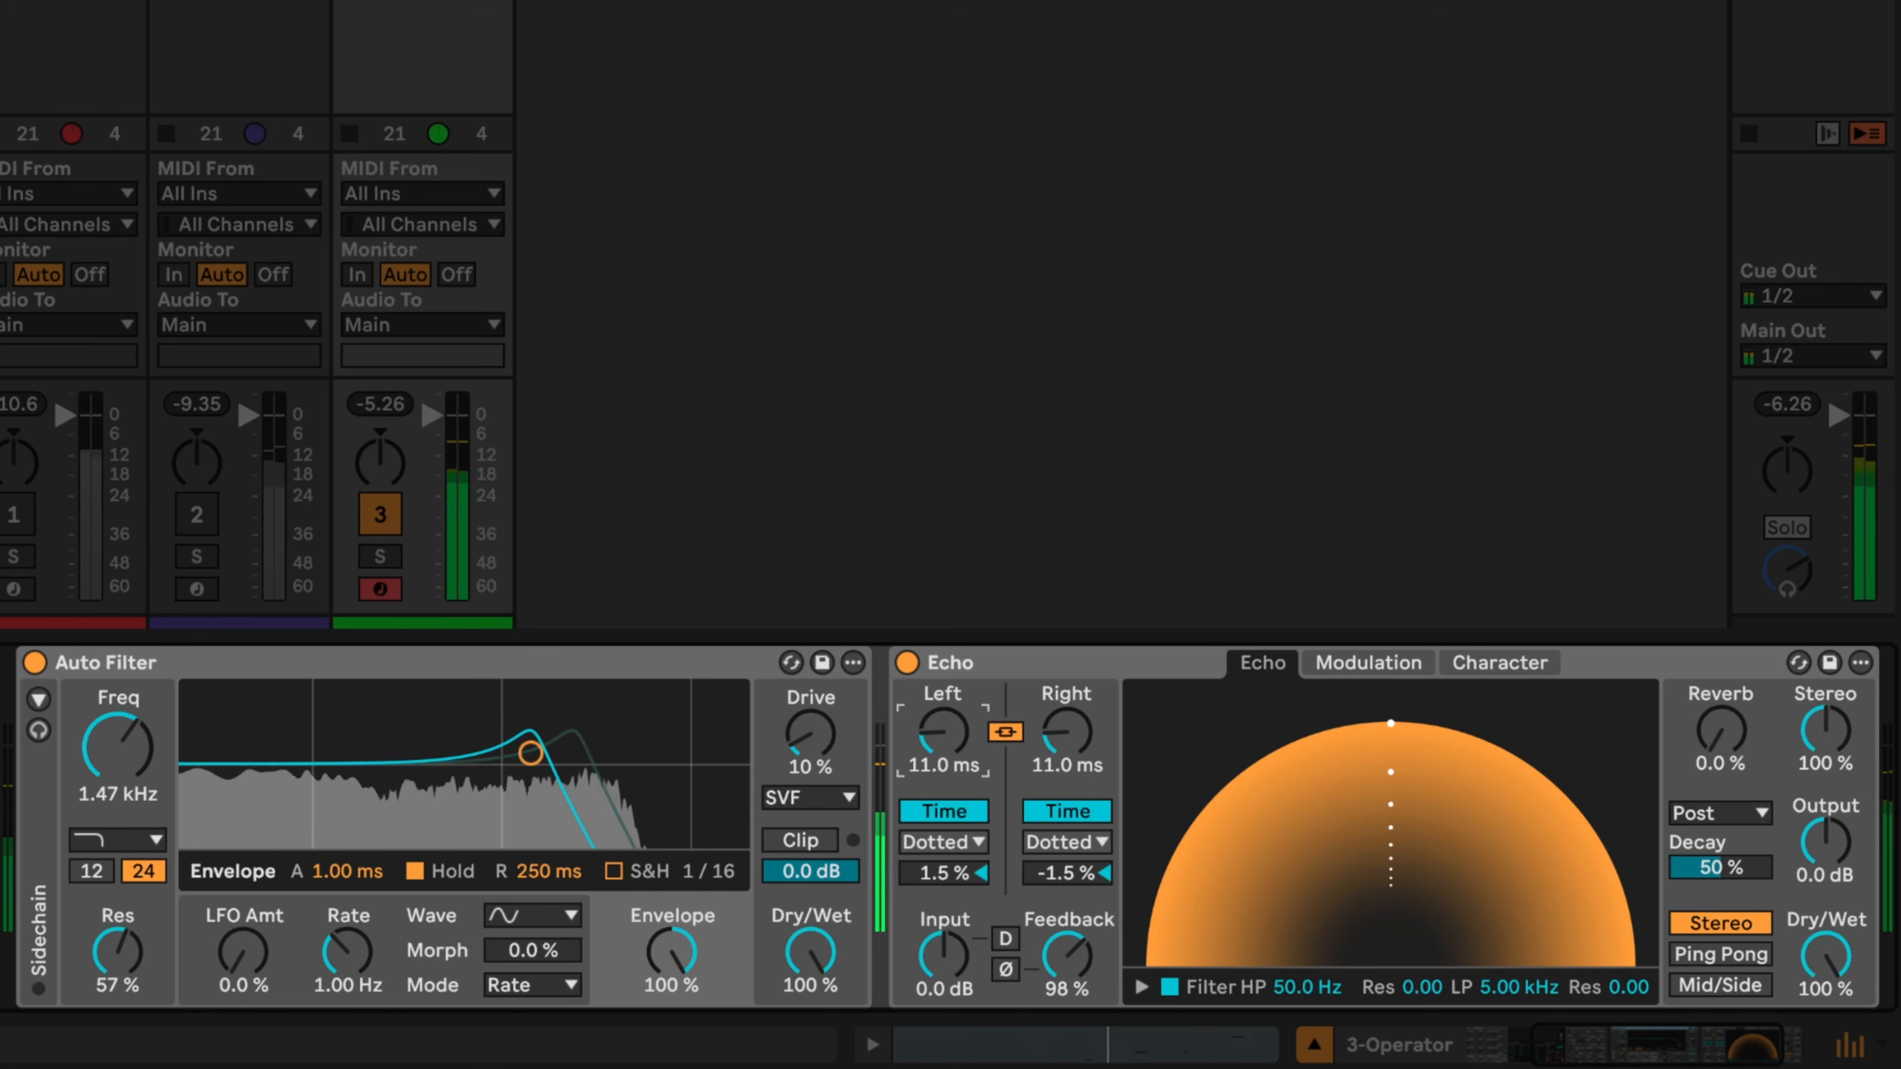
pyautogui.moveTo(949, 755); pyautogui.dragTo(950, 741)
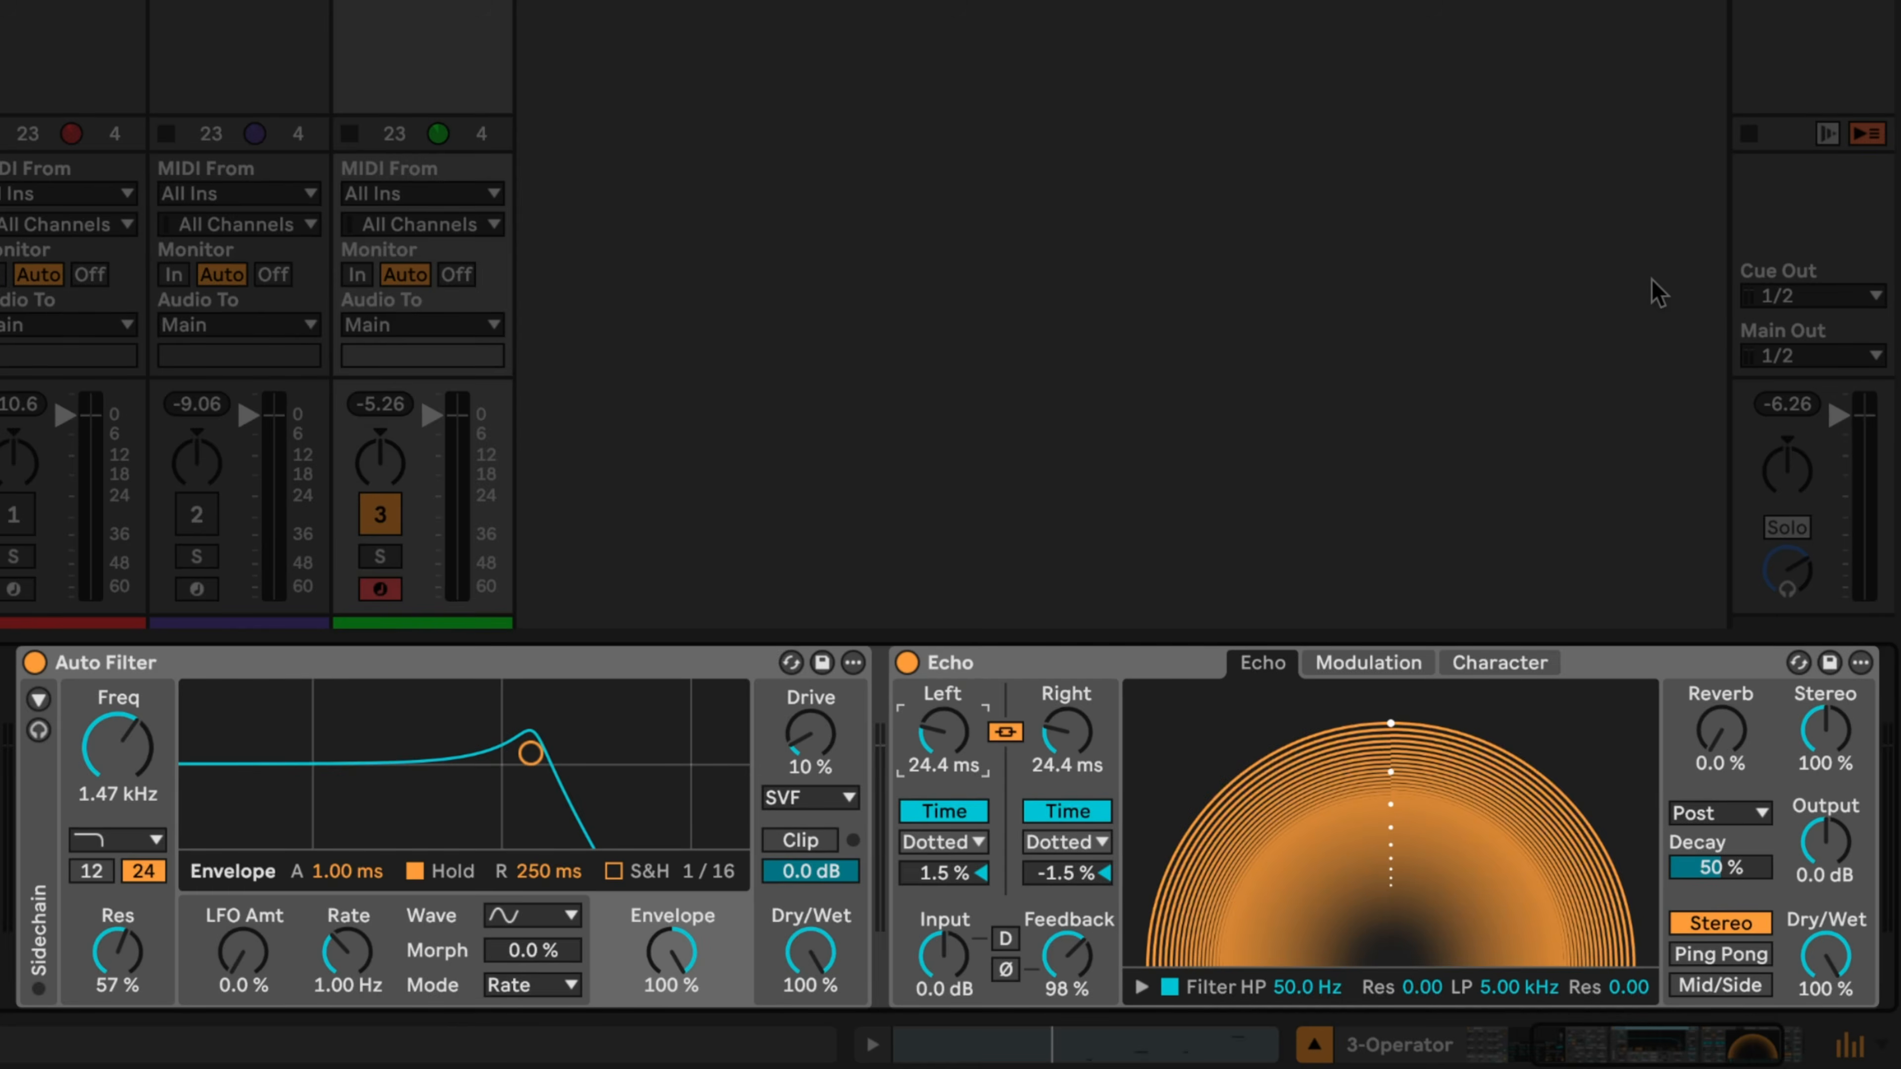
pyautogui.moveTo(1721, 738); pyautogui.dragTo(1721, 693)
pyautogui.press('space')
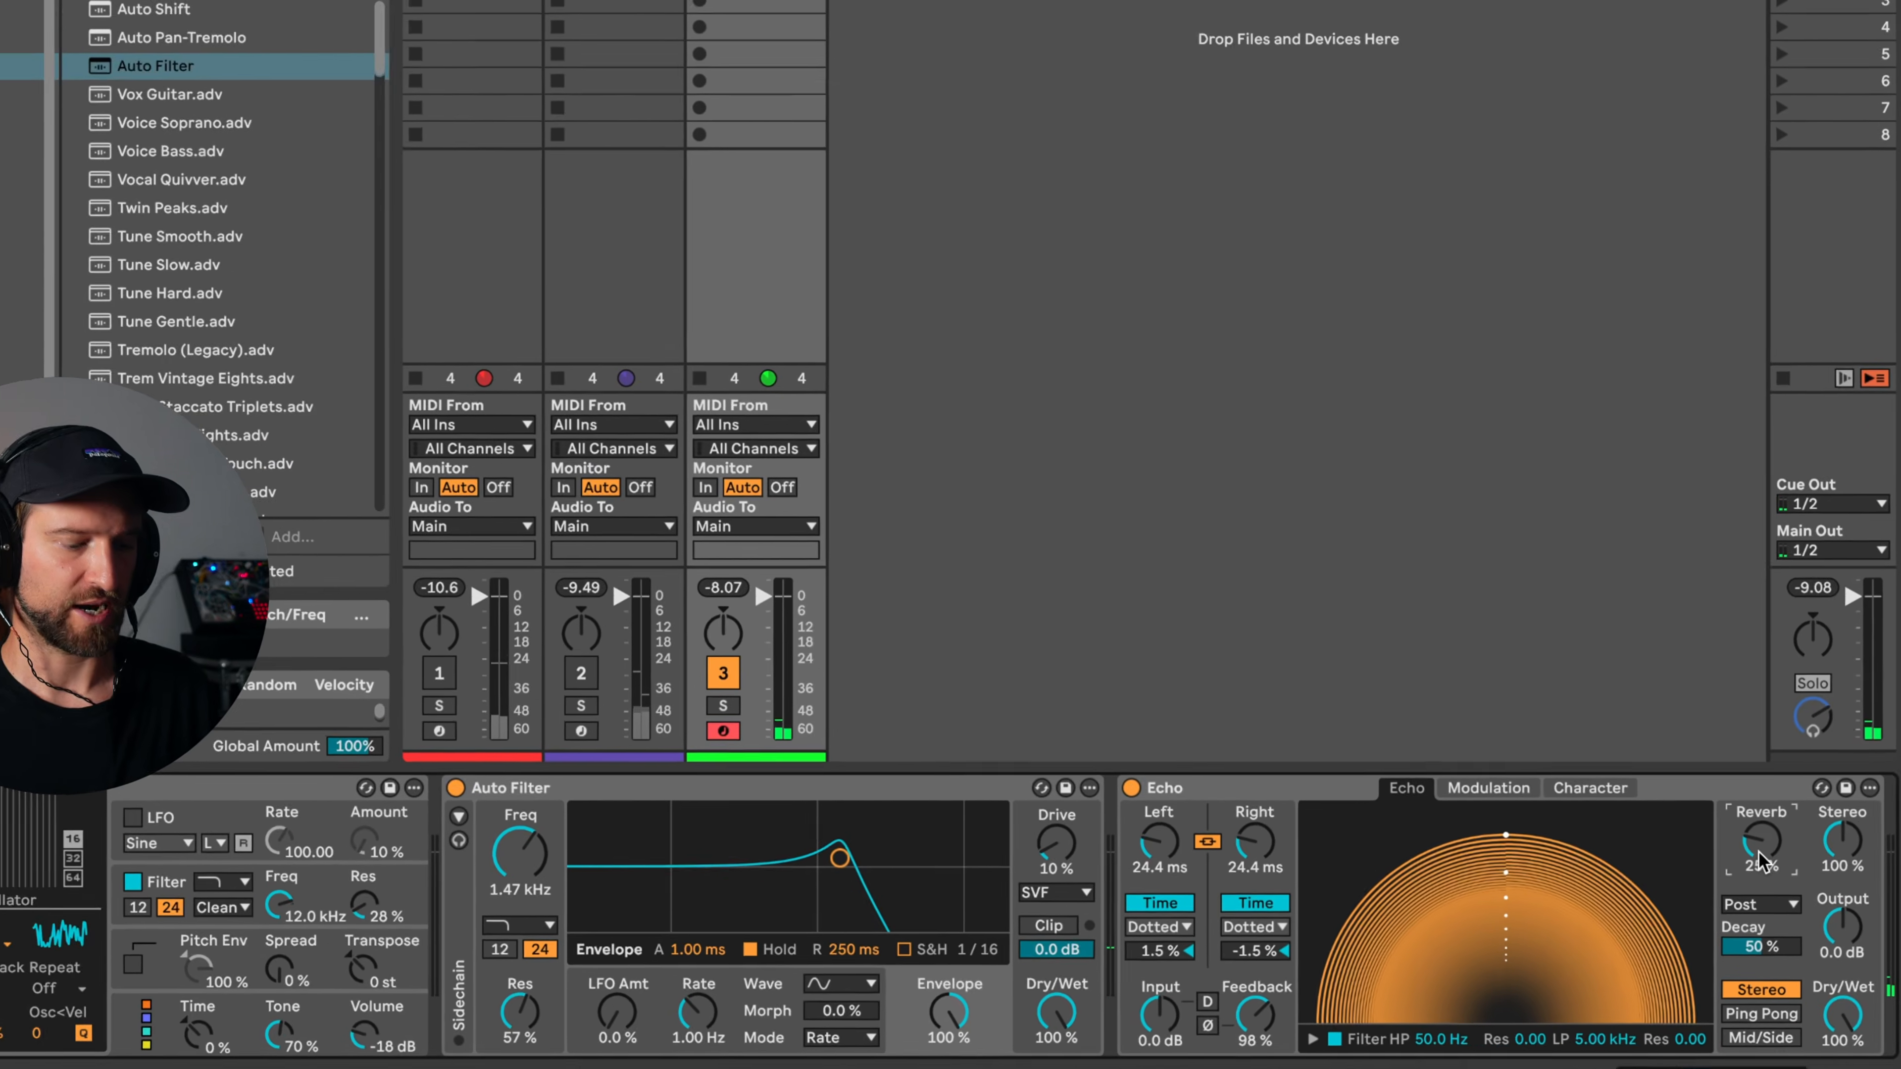
# Add Hybrid Reverb to the Operator track and reduce Echo's reverb amount to 13 %
pyautogui.press('super+f')
pyautogui.write('hy')
pyautogui.press('Down')
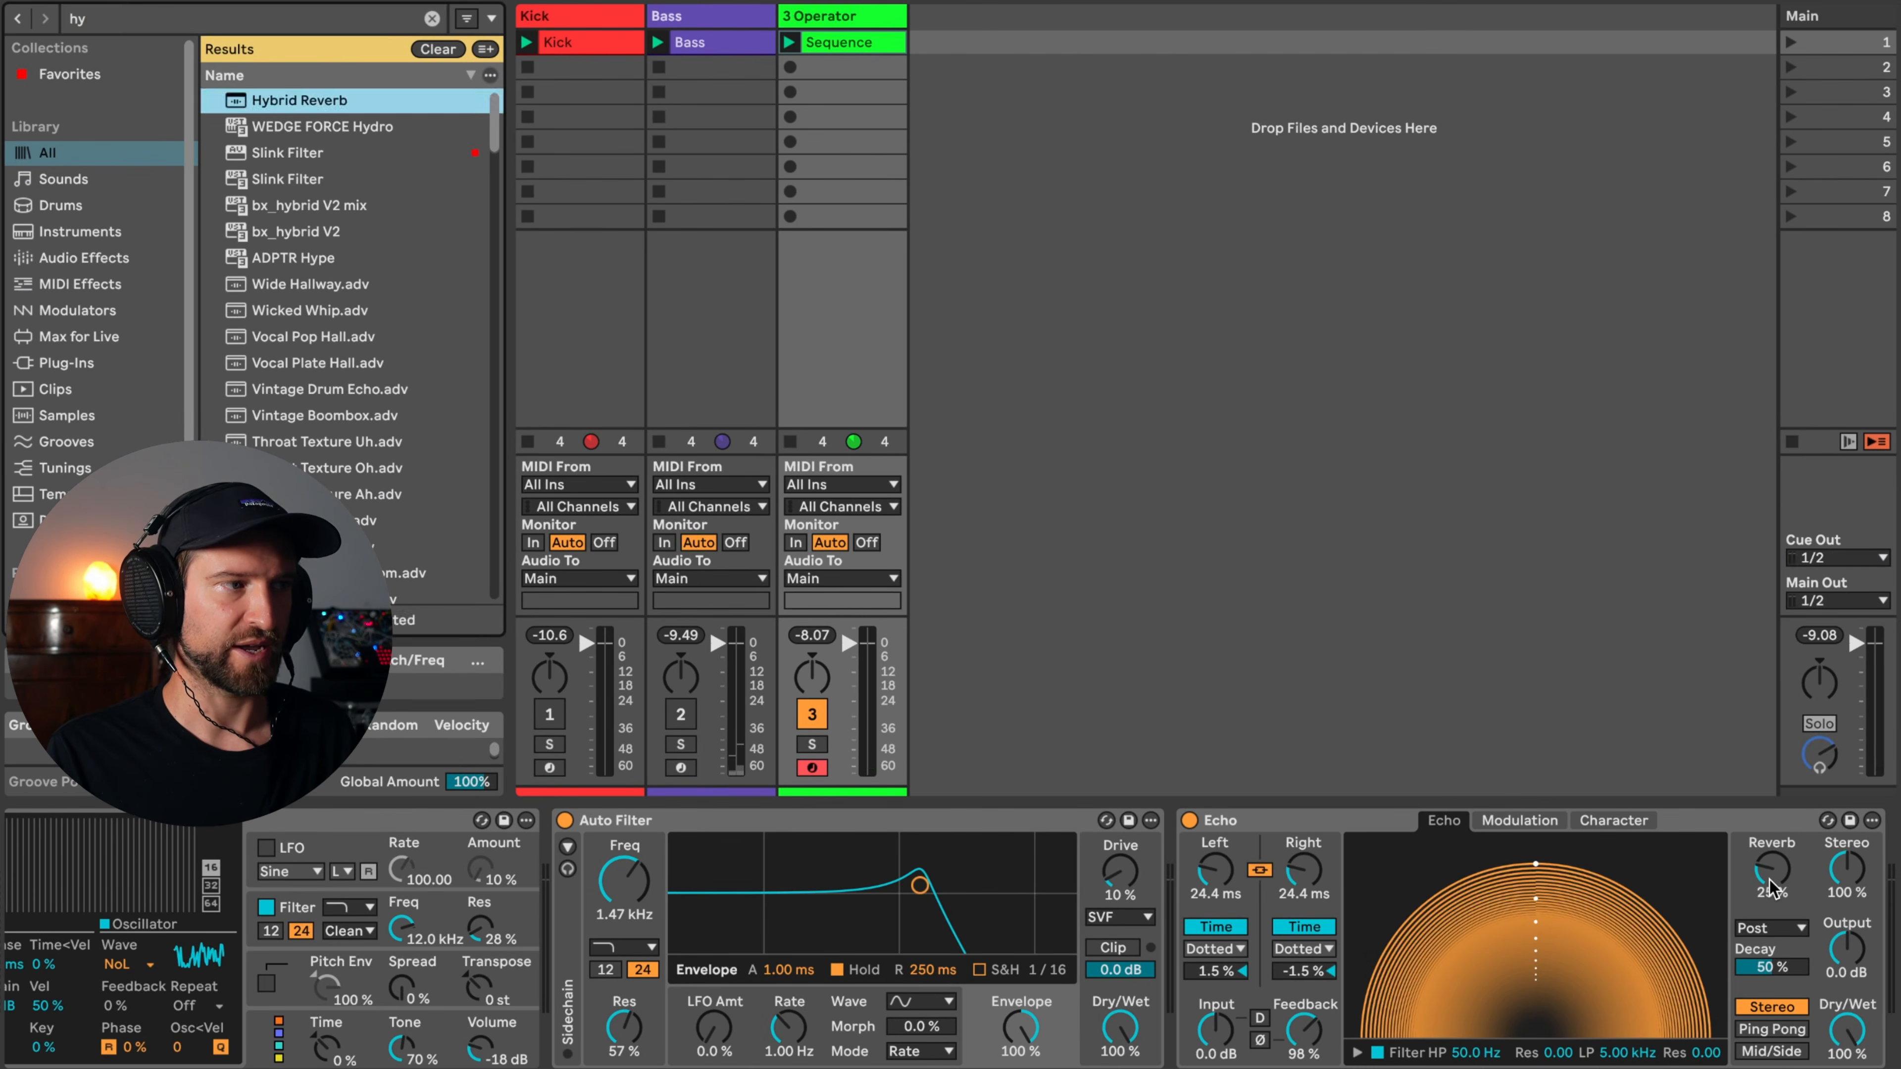
pyautogui.press('Return')
pyautogui.moveTo(869, 888); pyautogui.dragTo(868, 910)
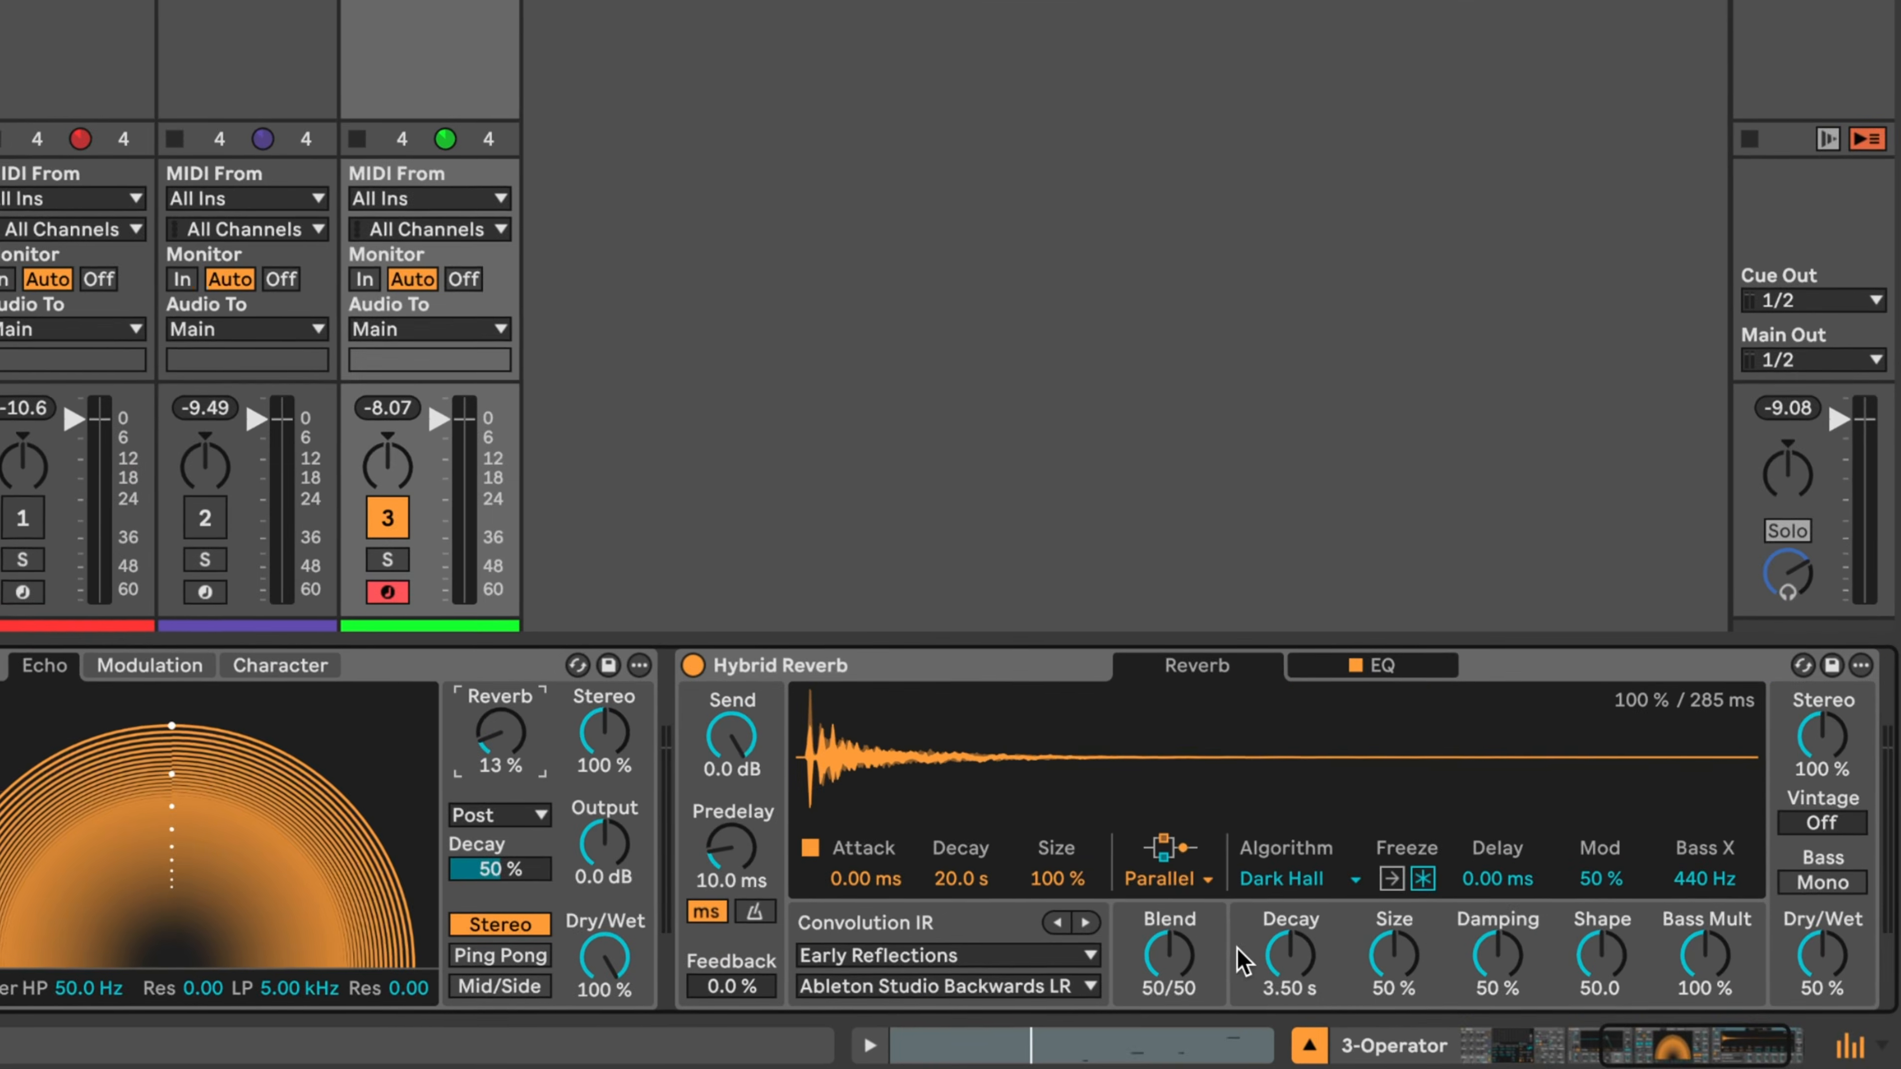
# Set Hybrid Reverb to Algo routing with the Shimmer algorithm, 920 ms decay, 25 % damping and 46.2 ms predelay
pyautogui.click(1466, 973)
pyautogui.click(1318, 972)
pyautogui.click(1163, 877)
pyautogui.click(1156, 971)
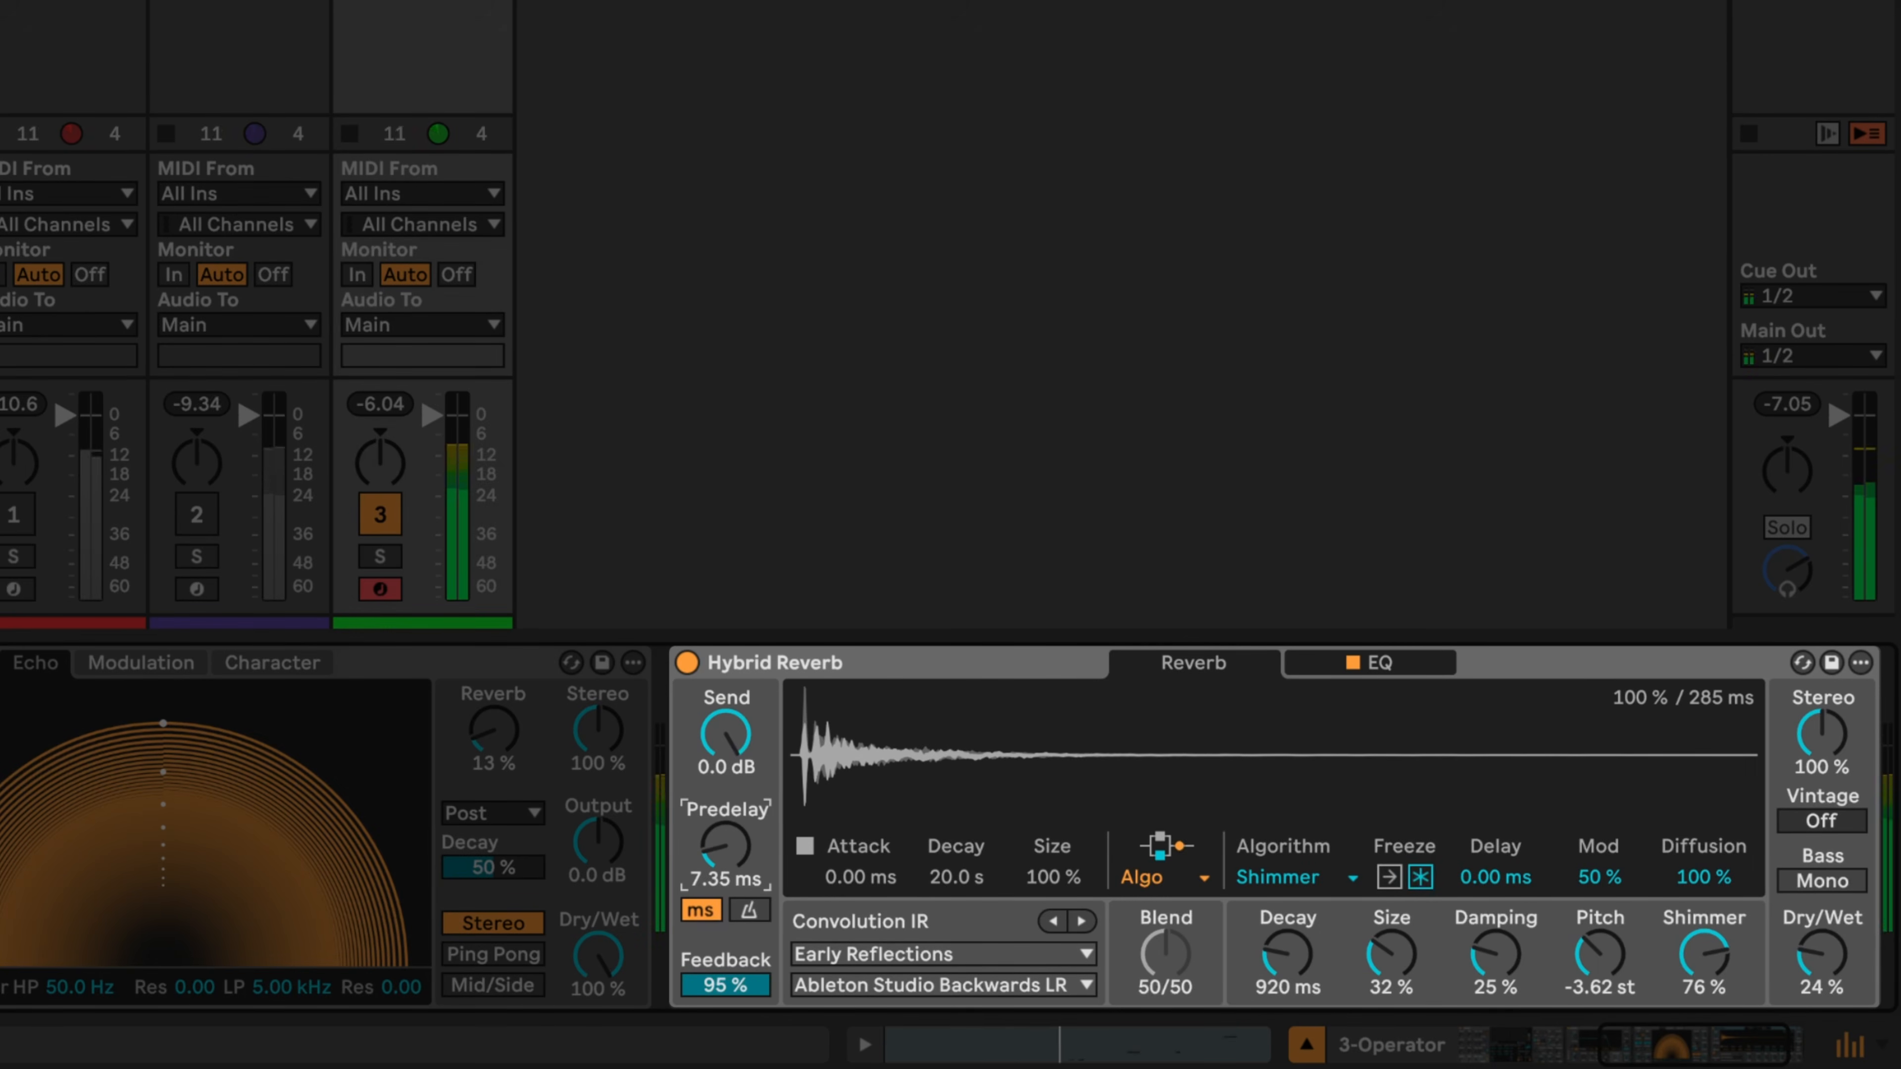
pyautogui.moveTo(725, 846); pyautogui.dragTo(725, 828)
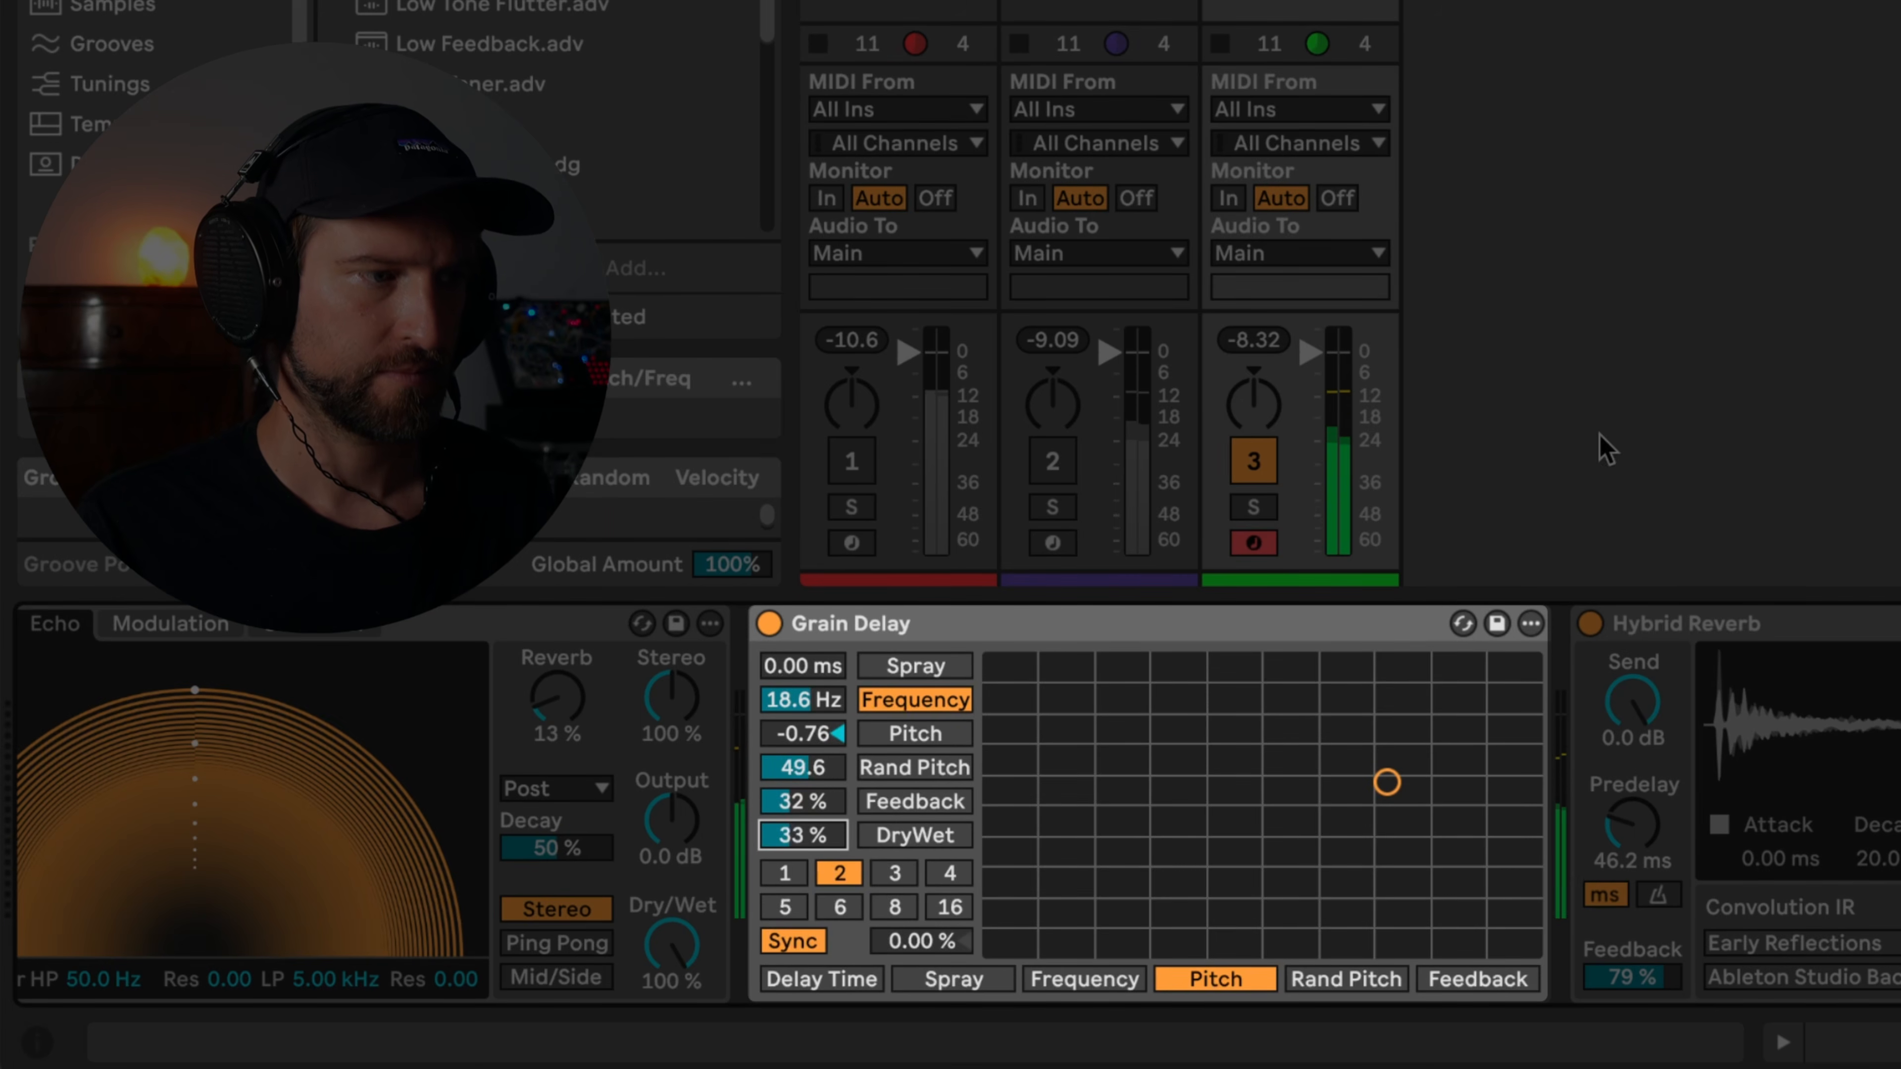
# Solo the Operator track
pyautogui.click(1248, 511)
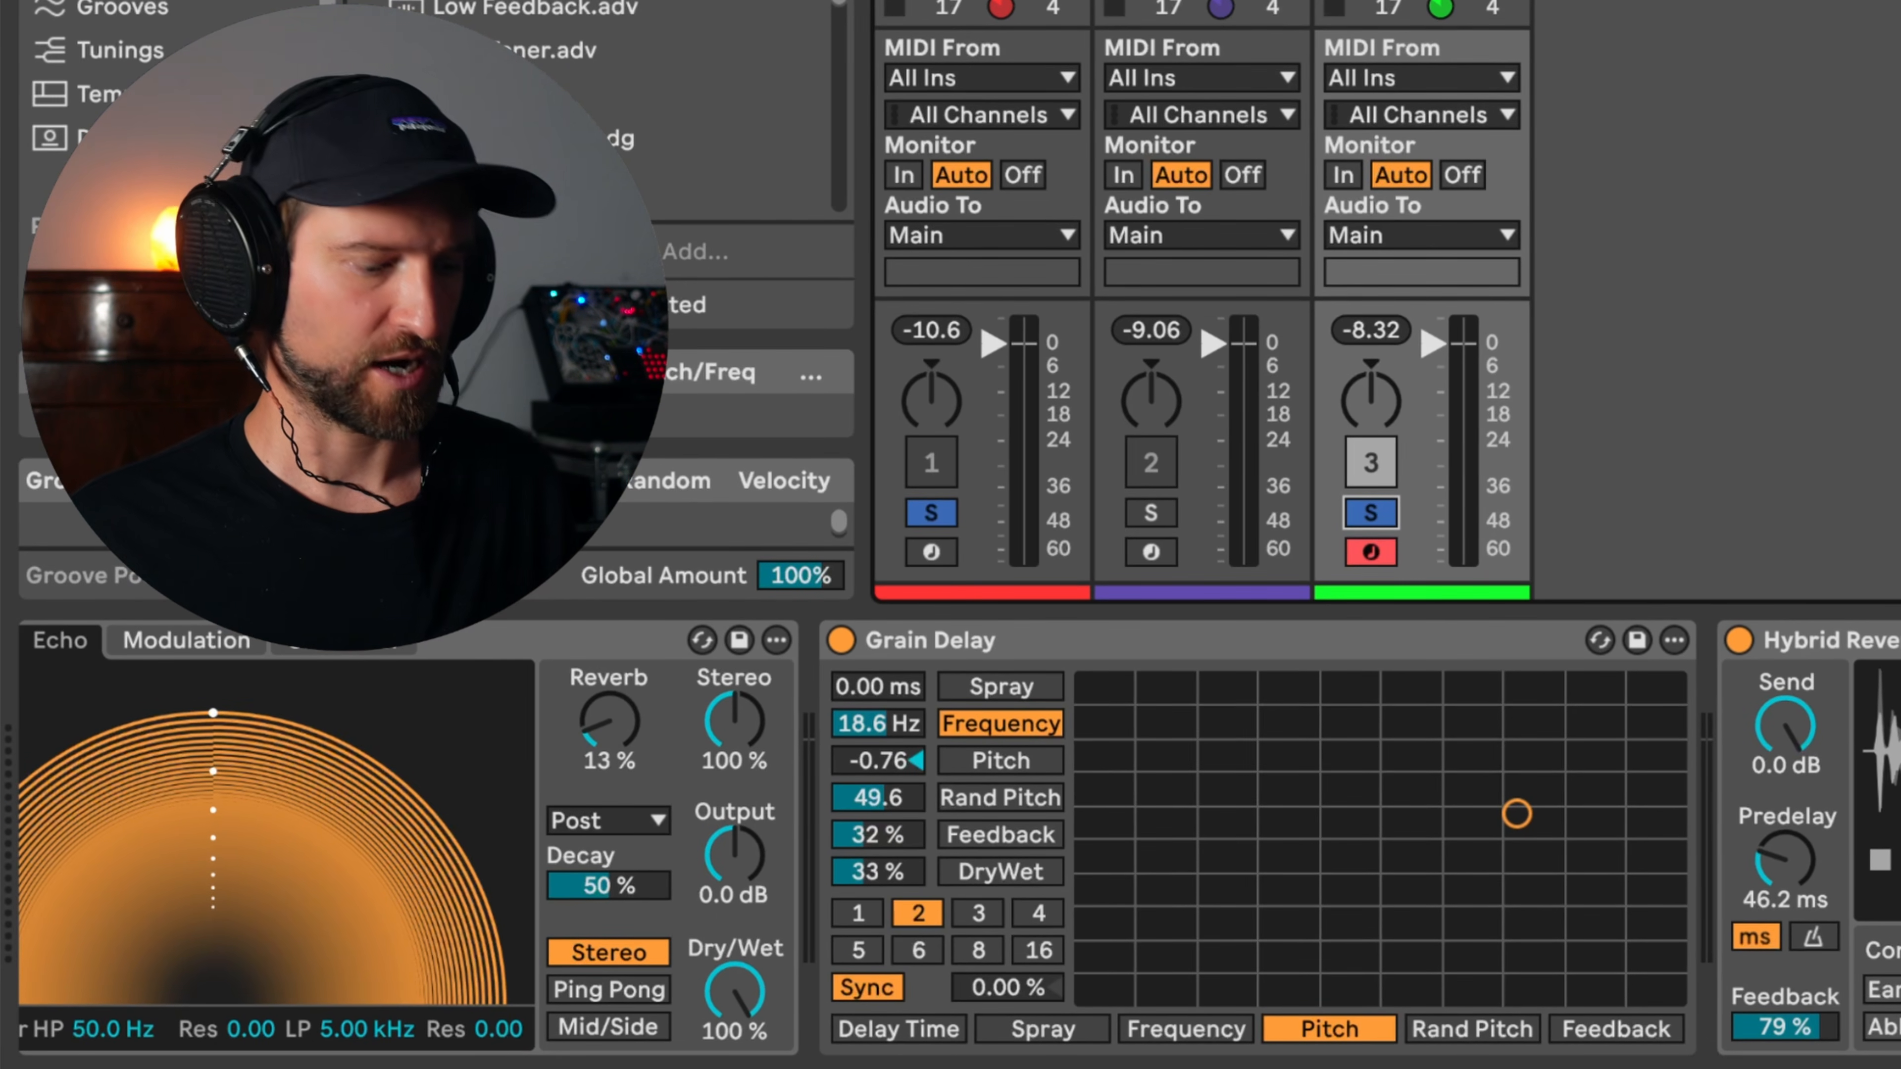
# Insert a new MIDI track and draw a C3 note stretched across the bar in the Wavetable track's clip
pyautogui.hotkey('ctrl', 'shift', 't')
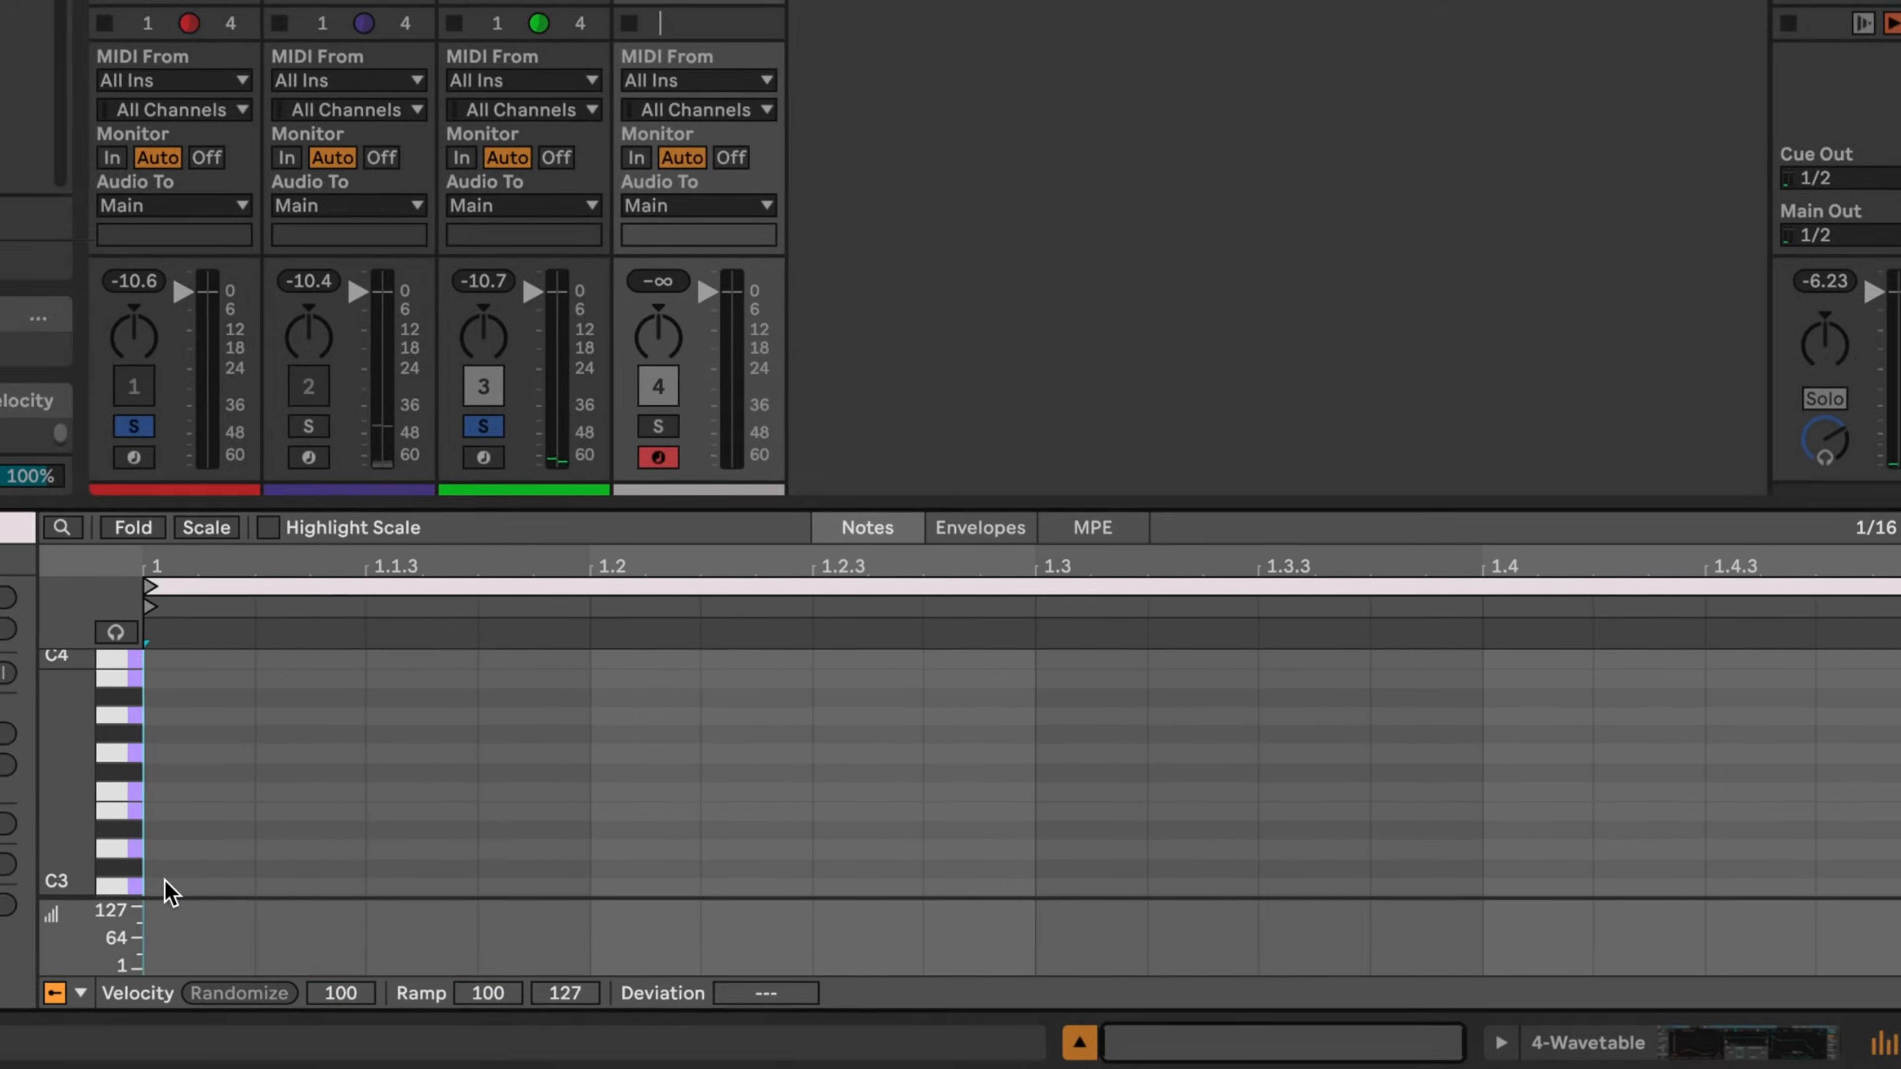
pyautogui.doubleClick(171, 891)
pyautogui.moveTo(225, 874); pyautogui.dragTo(1837, 942)
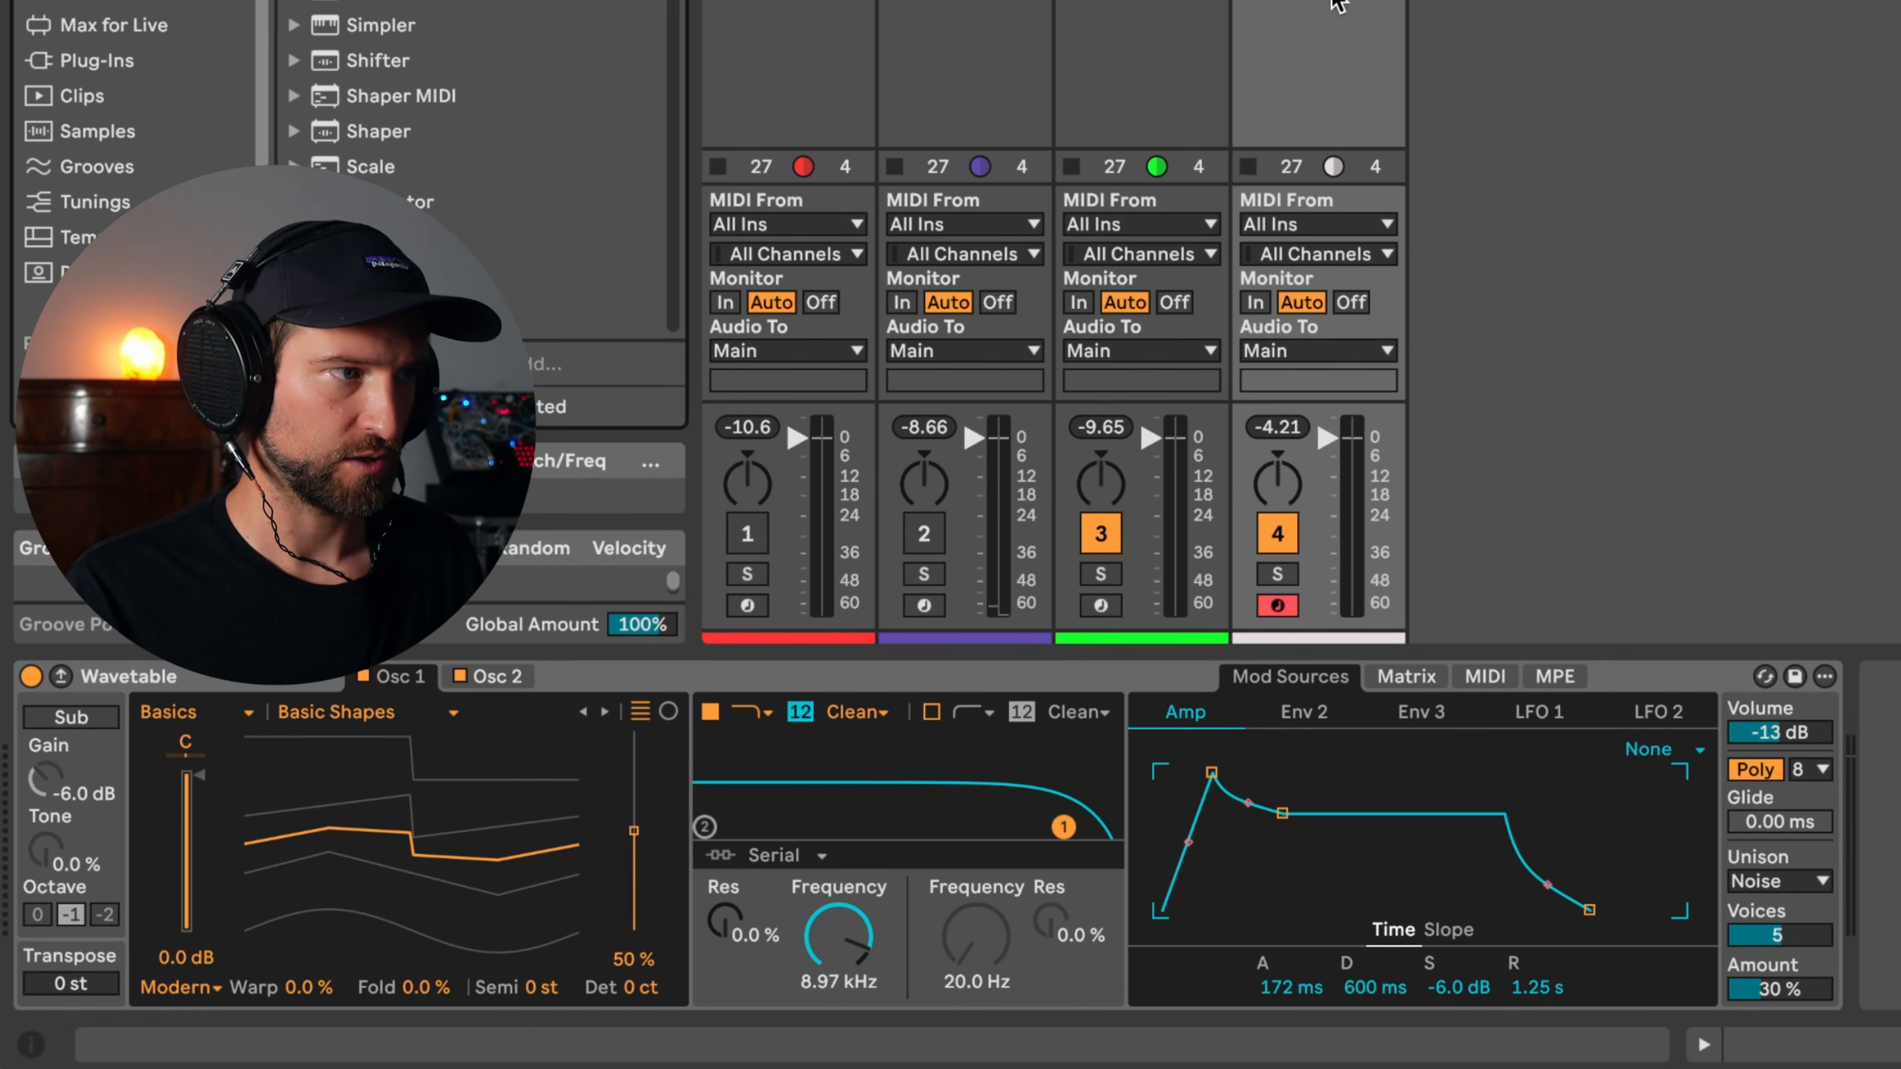
# Add Shifter to the Wavetable track in Ring mode with its delay enabled and timed in milliseconds
pyautogui.write('shifter')
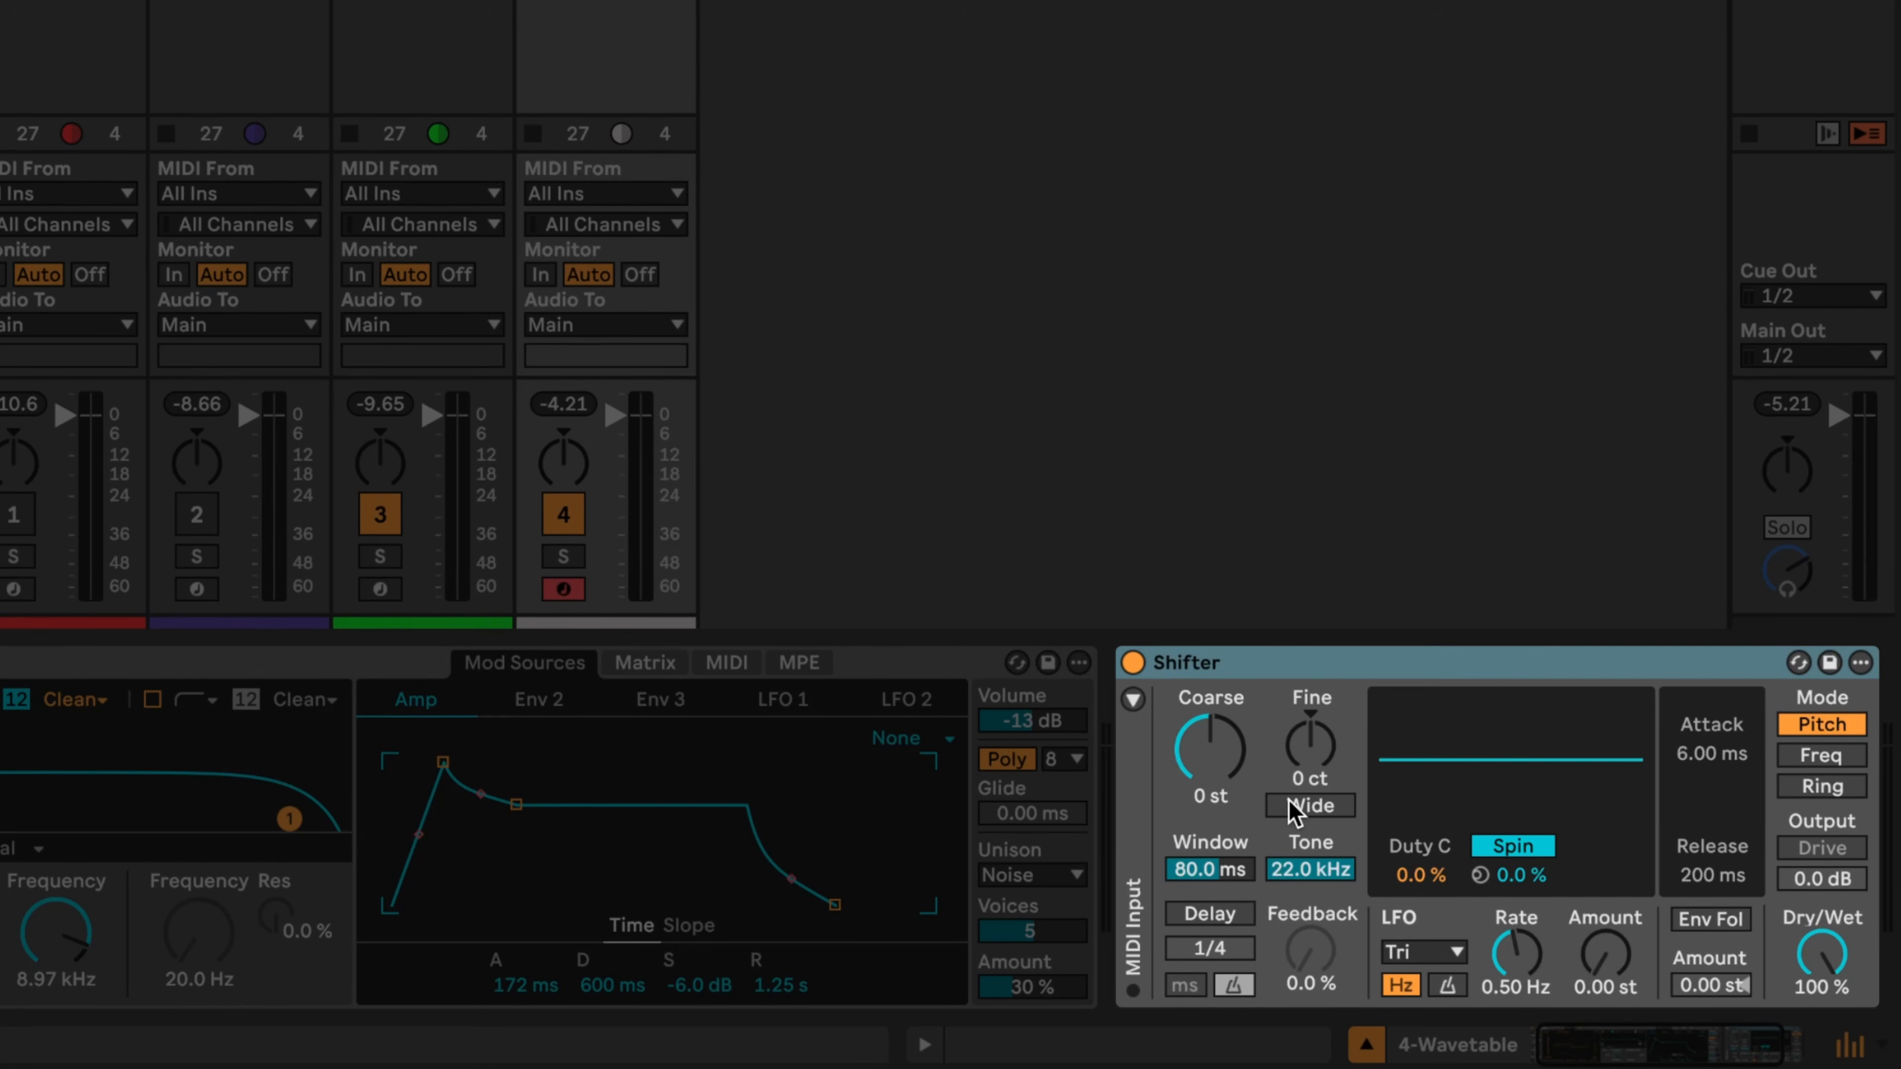
pyautogui.click(1210, 913)
pyautogui.click(1822, 788)
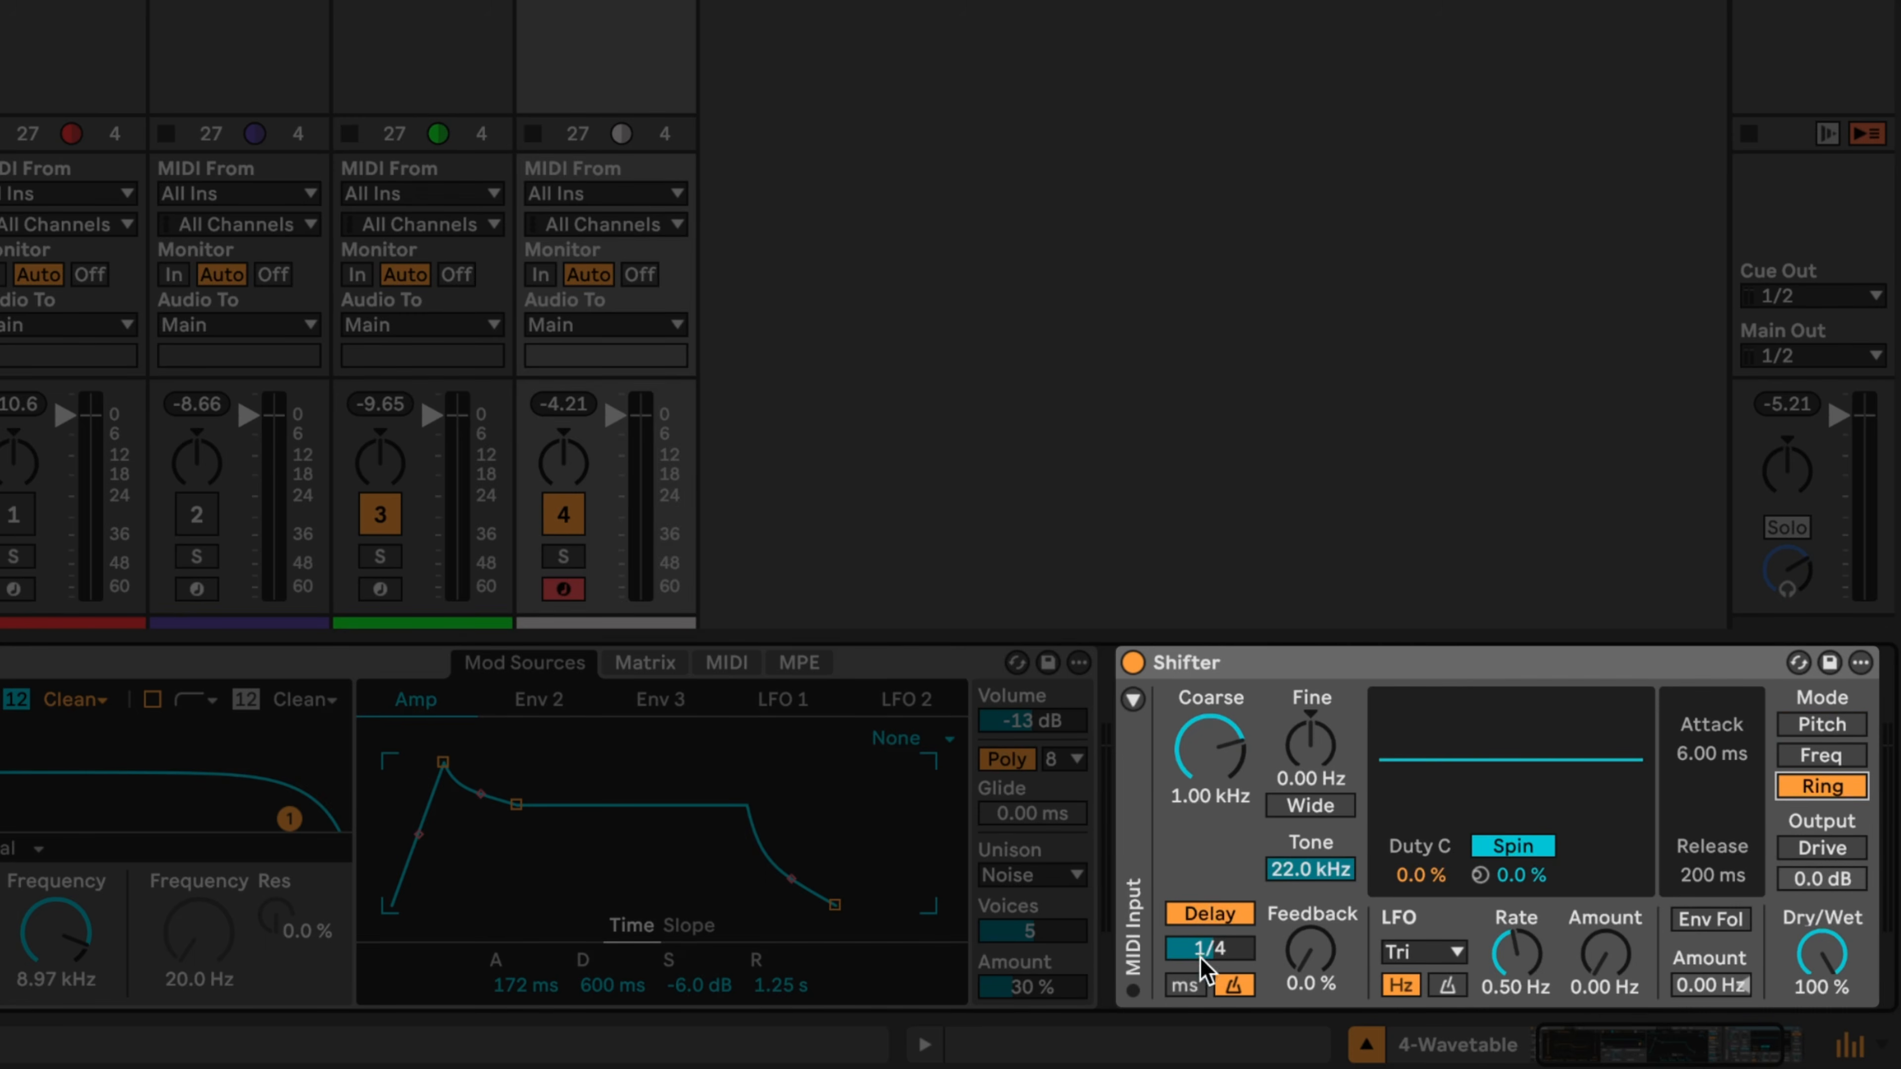
pyautogui.click(1184, 985)
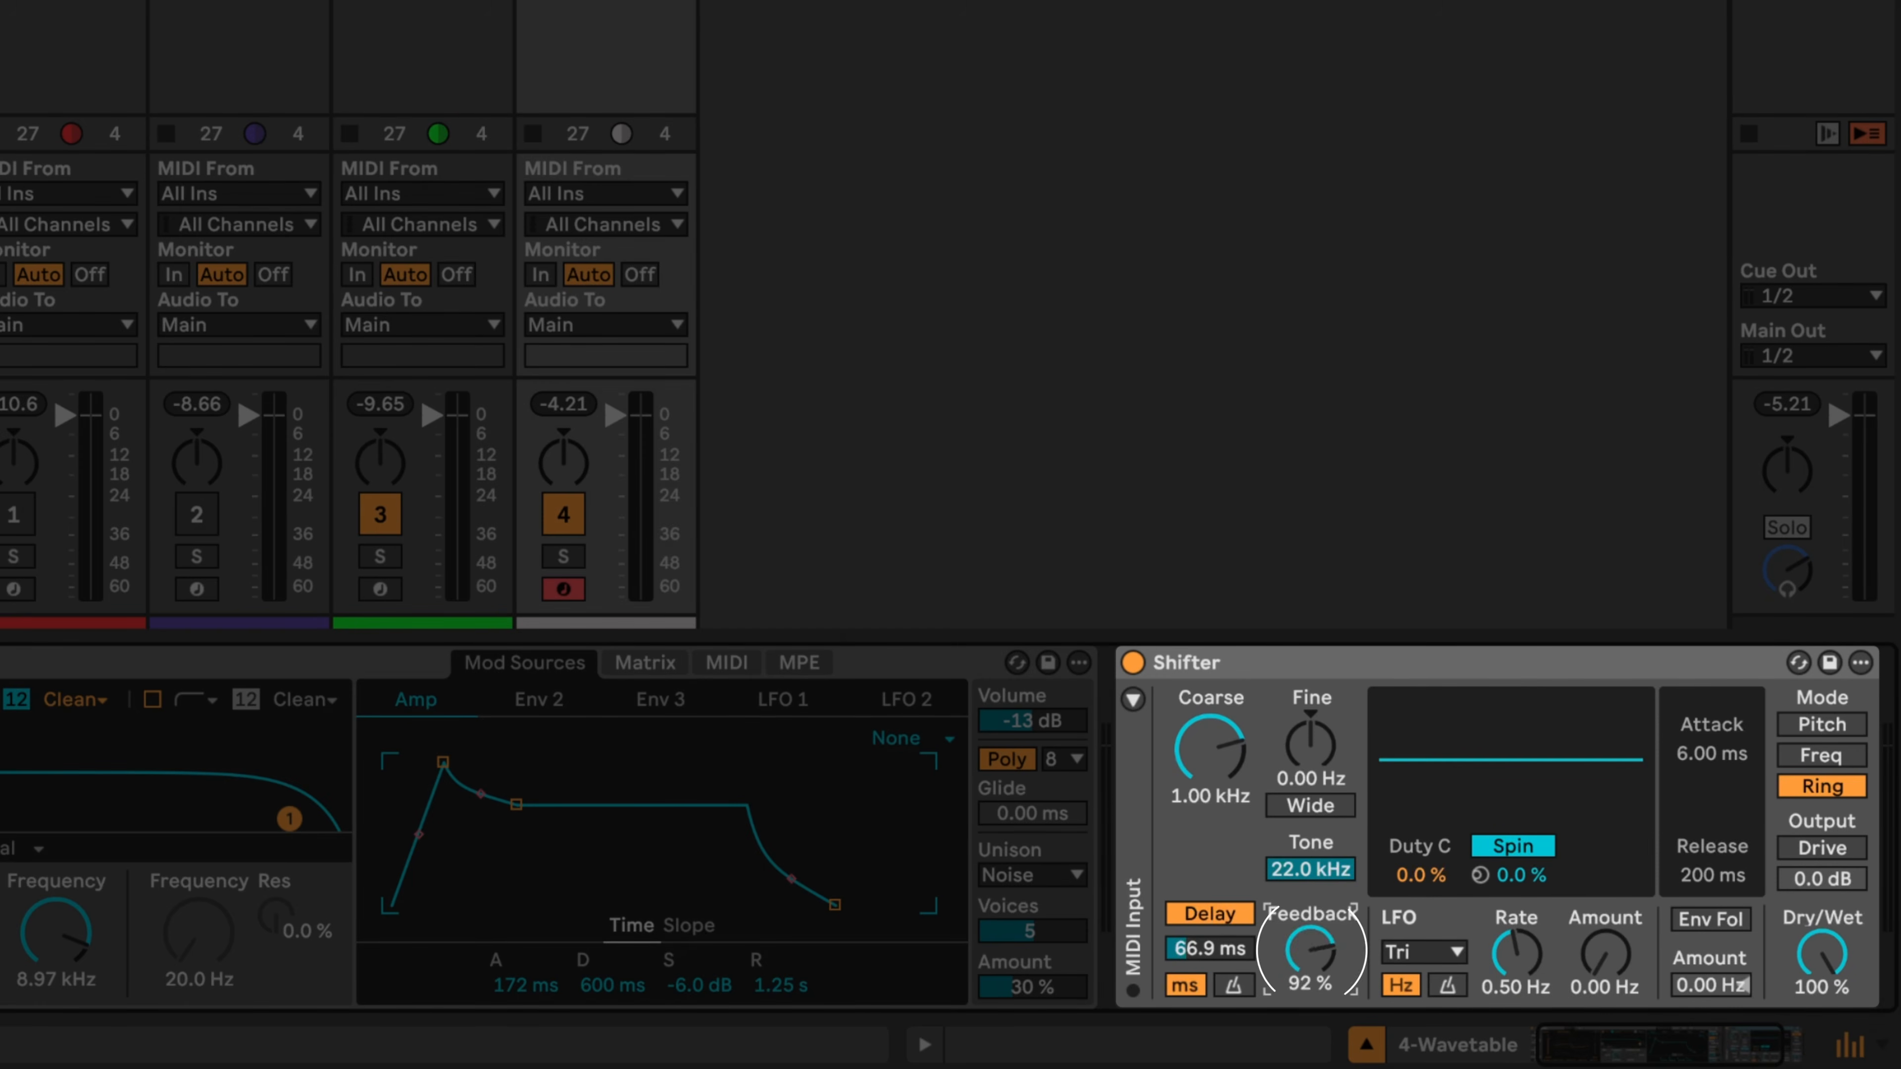
# Set Shifter's feedback to 90 %, delay time to 44.7 ms and wide spread to about 2 Hz during playback
pyautogui.press('space')
pyautogui.moveTo(1310, 950)
pyautogui.mouseDown()
pyautogui.moveTo(1309, 803)
pyautogui.moveTo(1307, 938)
pyautogui.mouseUp()
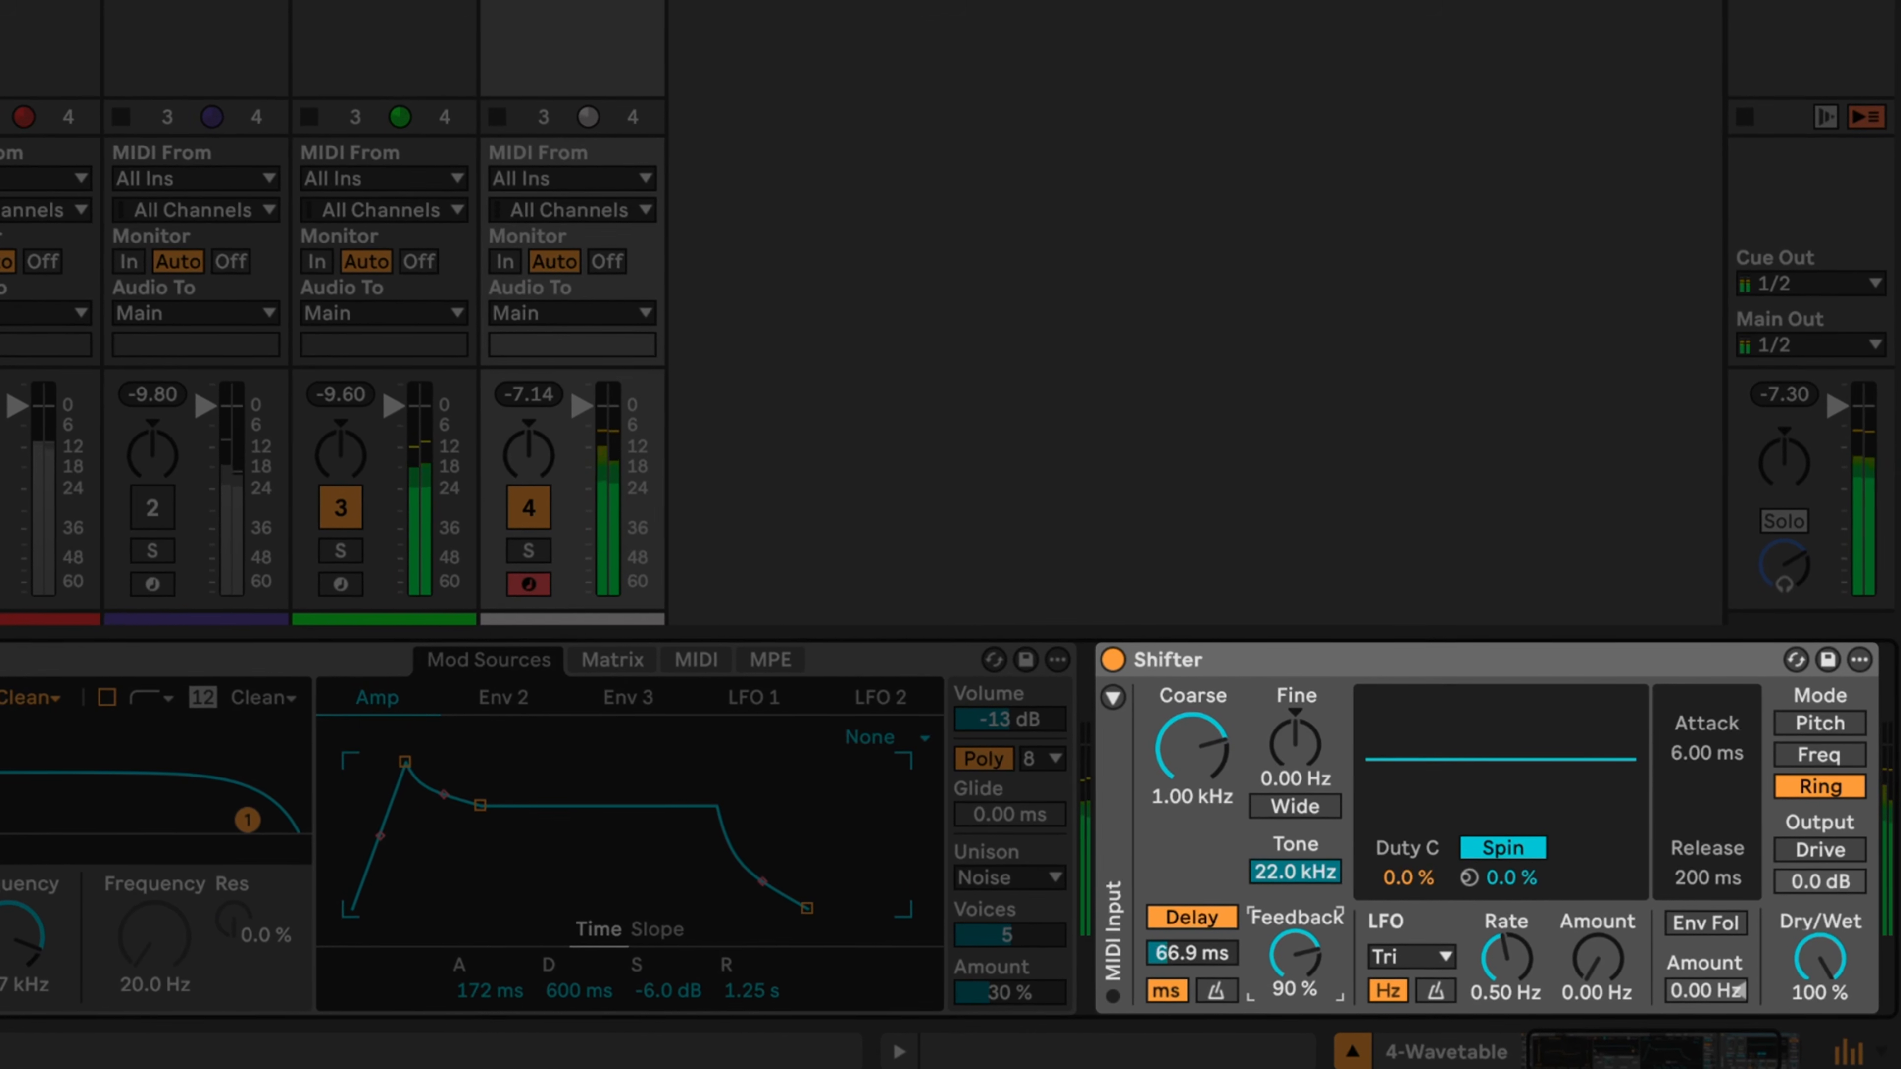
pyautogui.moveTo(1169, 943)
pyautogui.mouseDown()
pyautogui.moveTo(1168, 996)
pyautogui.moveTo(1168, 976)
pyautogui.mouseUp()
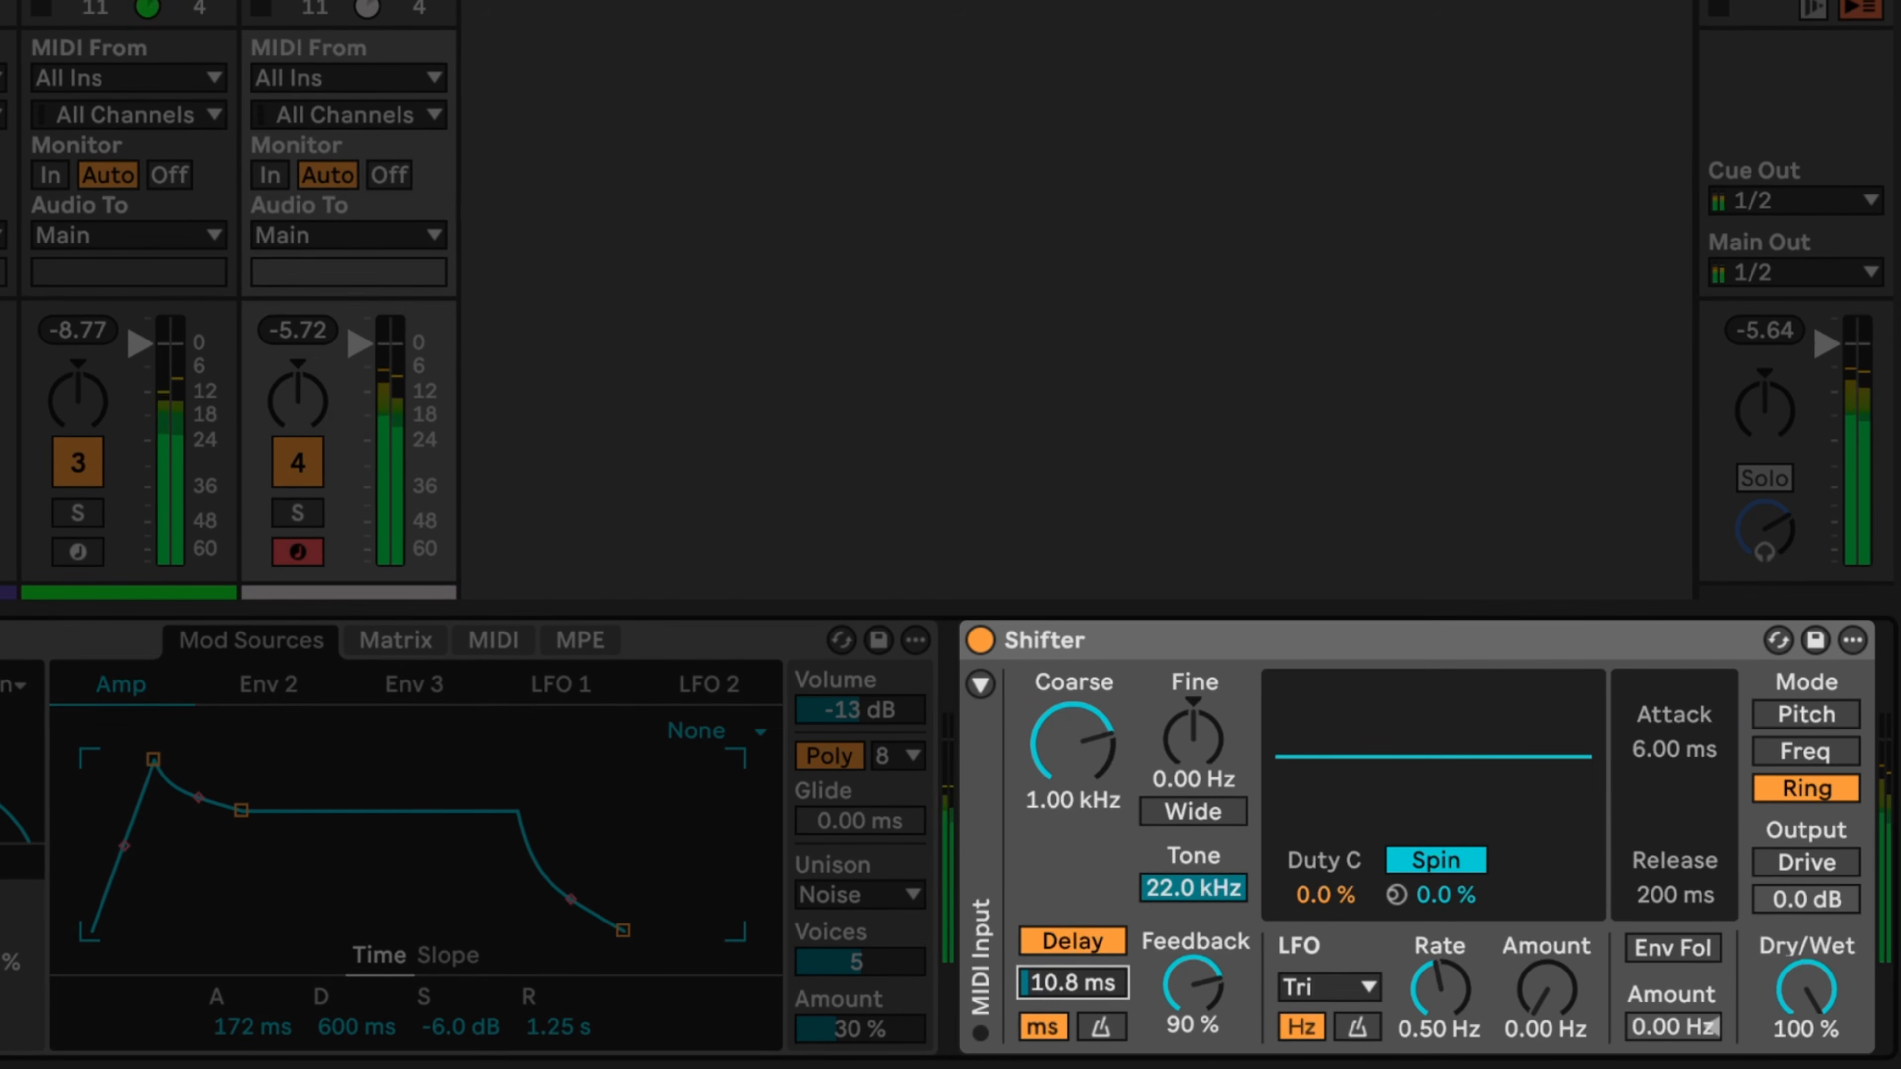
pyautogui.moveTo(1041, 979); pyautogui.dragTo(1091, 972)
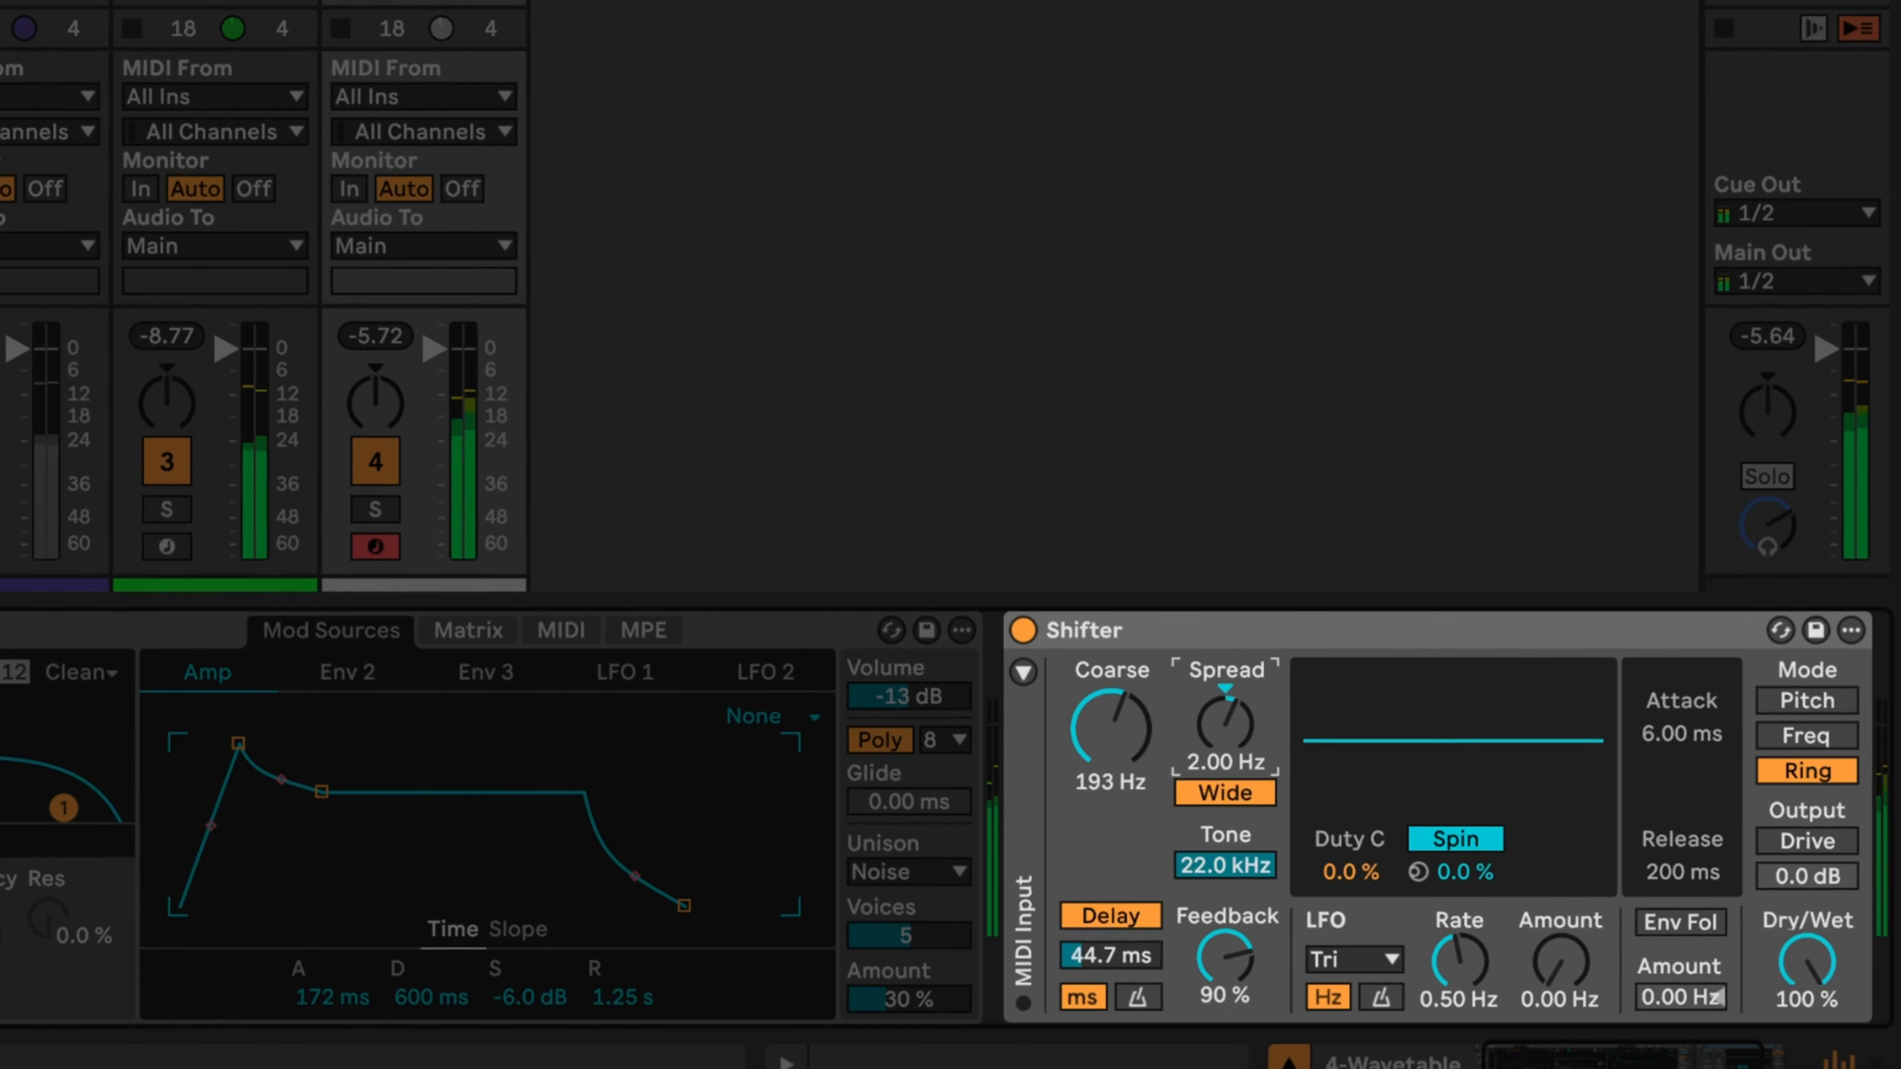
pyautogui.moveTo(1209, 732); pyautogui.dragTo(1235, 713)
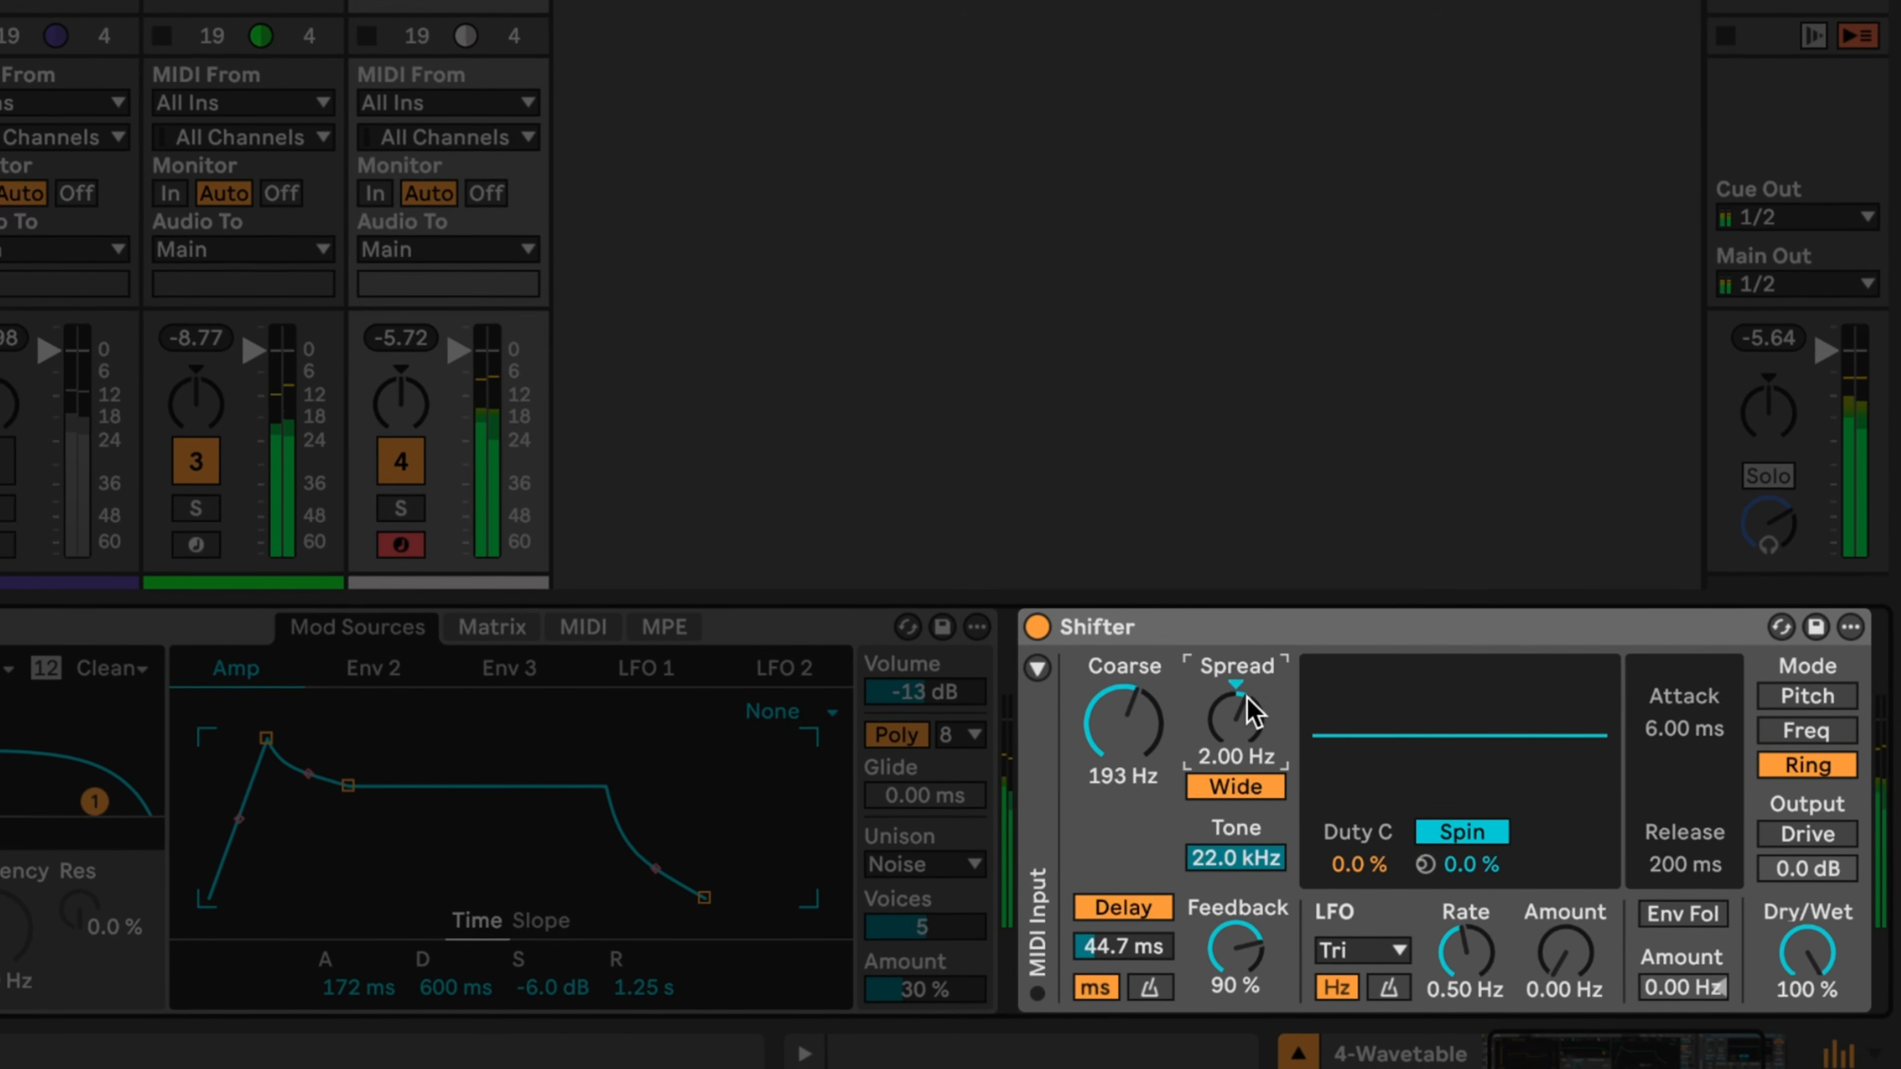
# Enable Shifter's output drive at 2.2 dB and lower the gain to -8.33 dB in a Utility placed after it
pyautogui.click(1808, 828)
pyautogui.moveTo(1808, 862); pyautogui.dragTo(1807, 859)
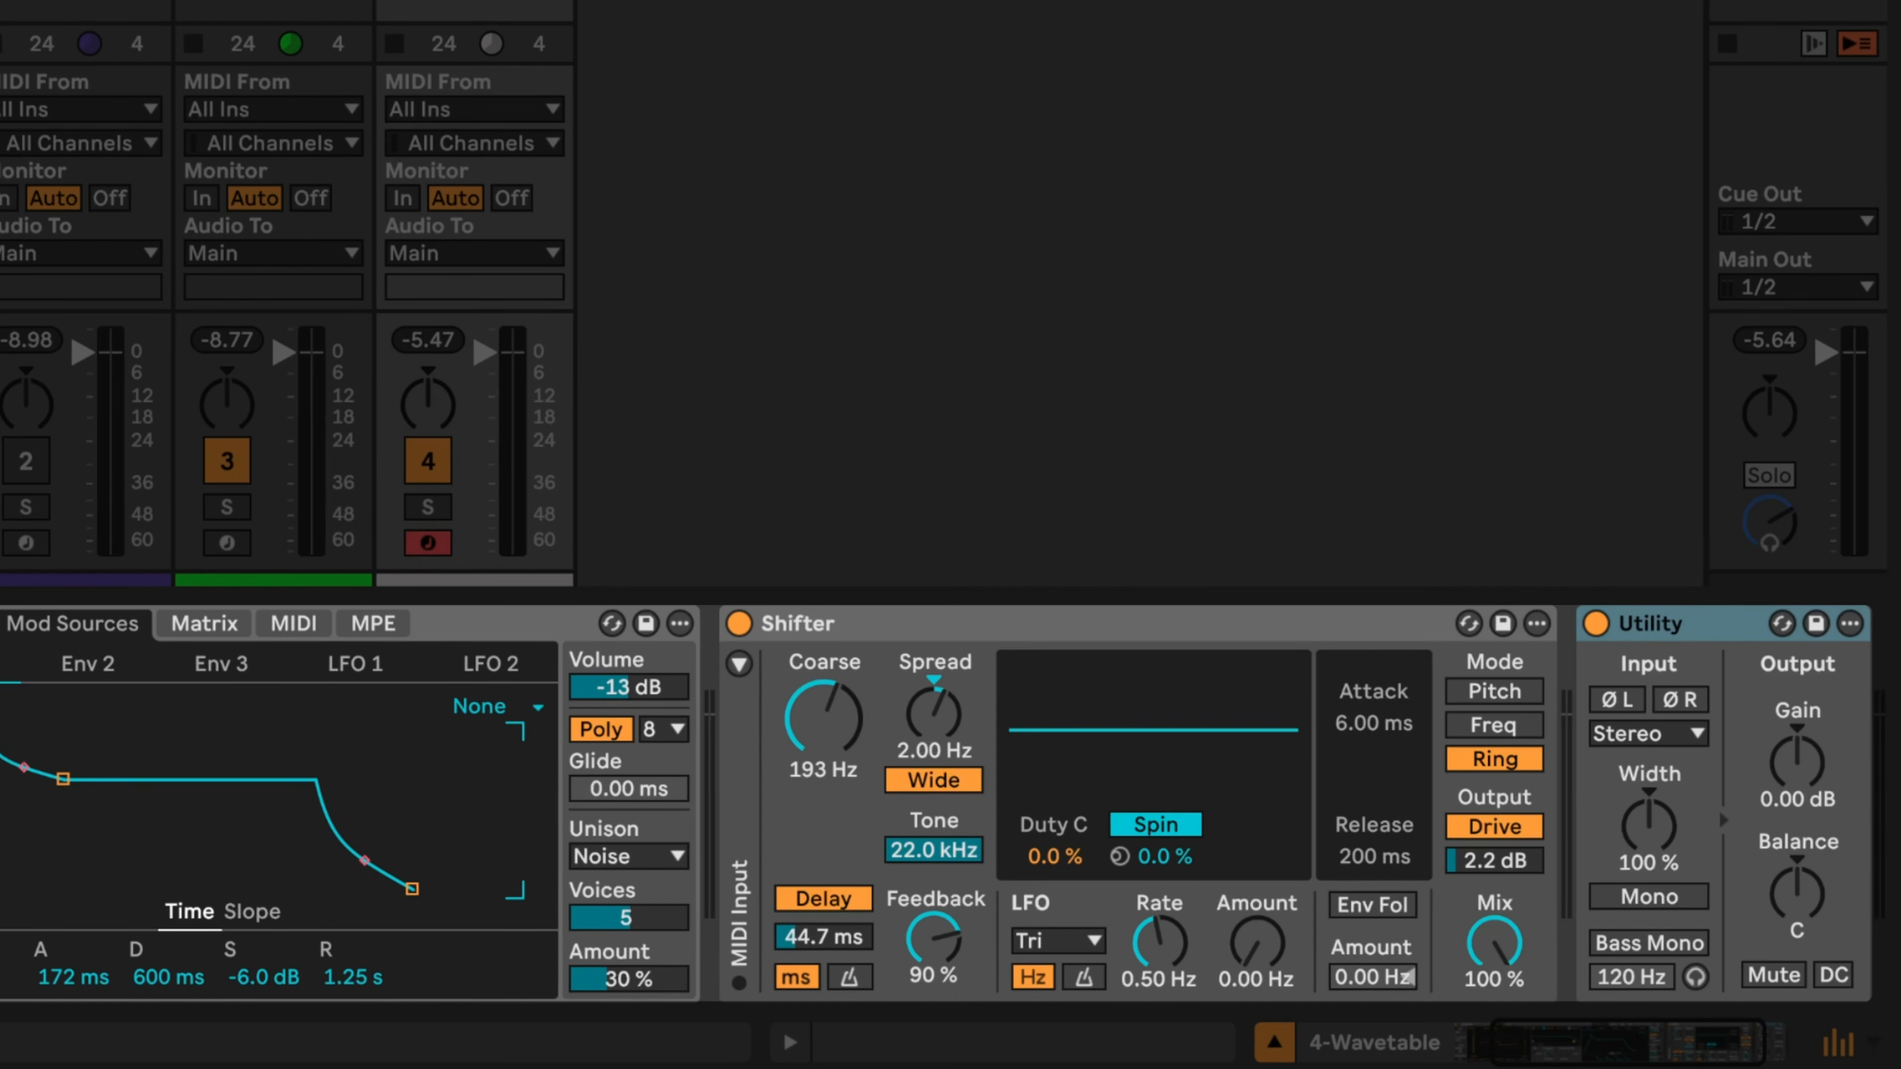
pyautogui.moveTo(1797, 761); pyautogui.dragTo(1797, 801)
pyautogui.press('space')
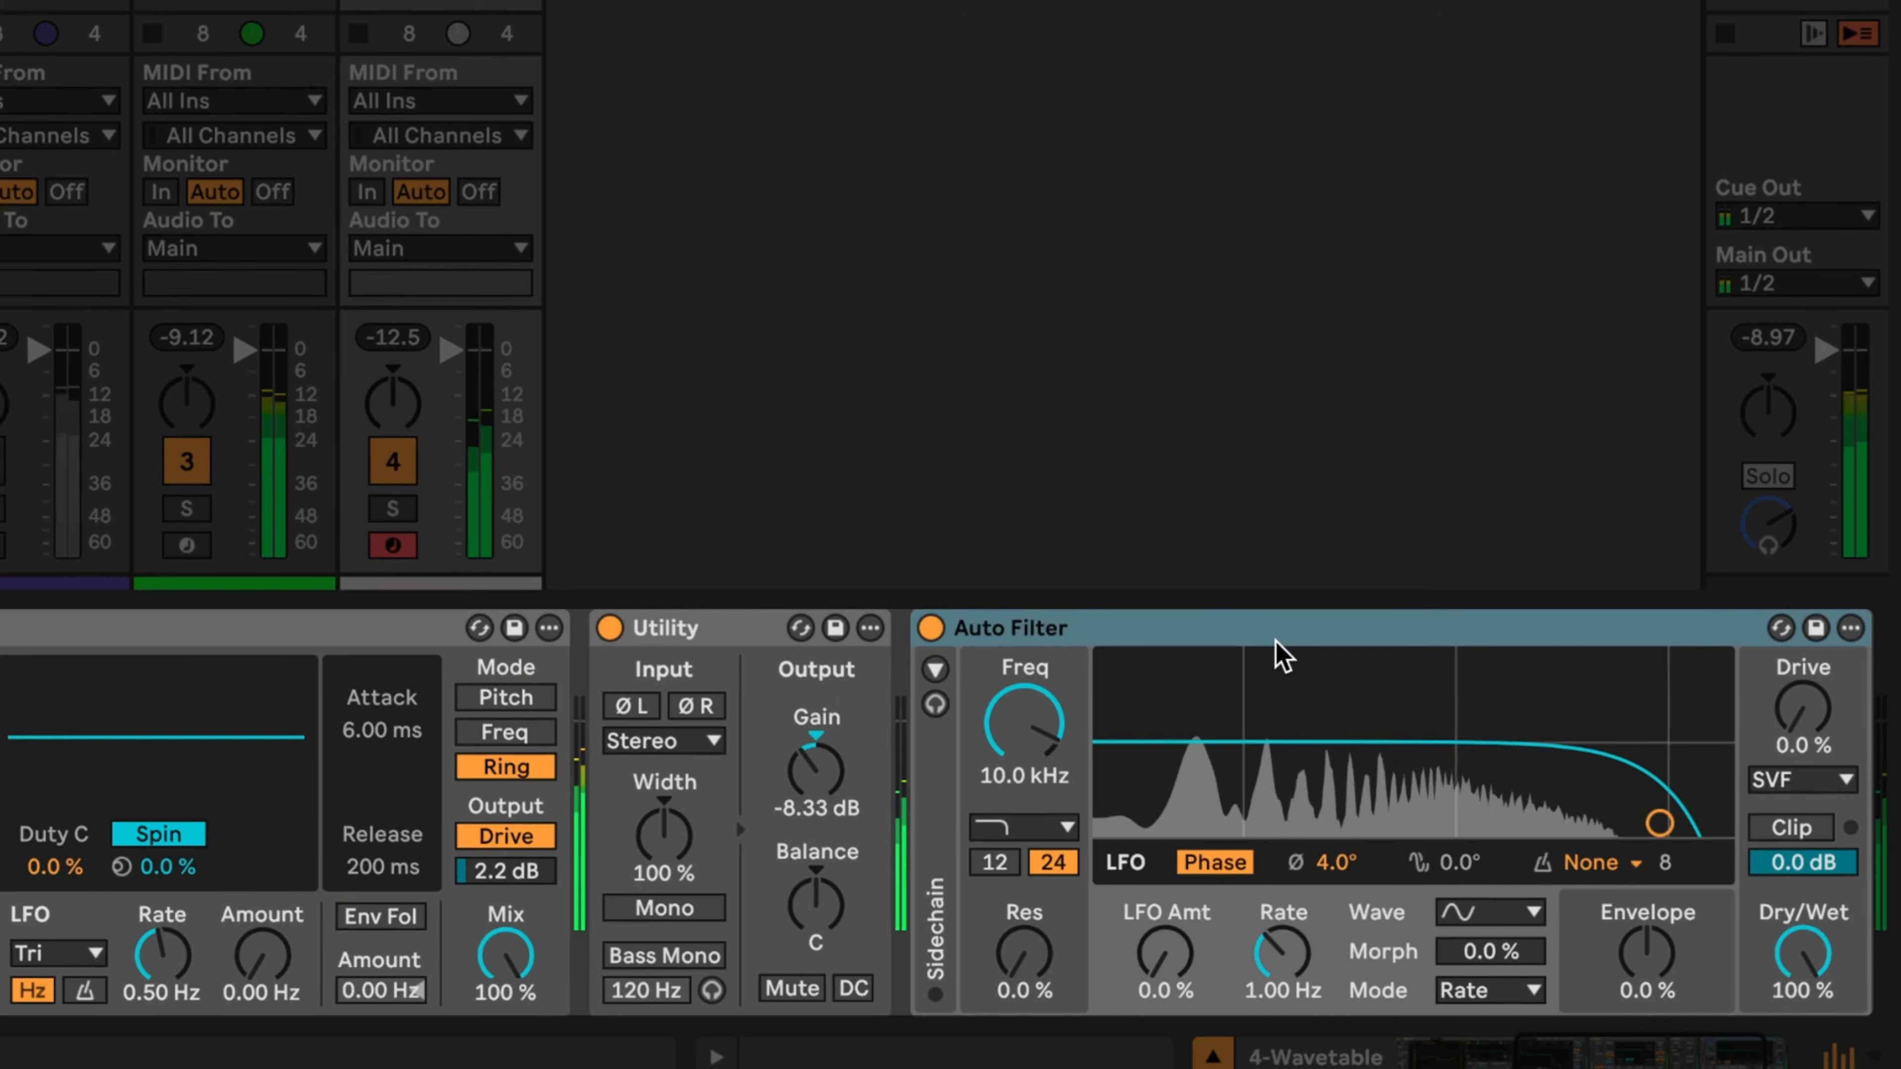
# Set the Wavetable track's low-pass Auto Filter to 2.64 kHz with 28 % resonance and add Erosion after it
pyautogui.moveTo(1660, 825); pyautogui.dragTo(1521, 800)
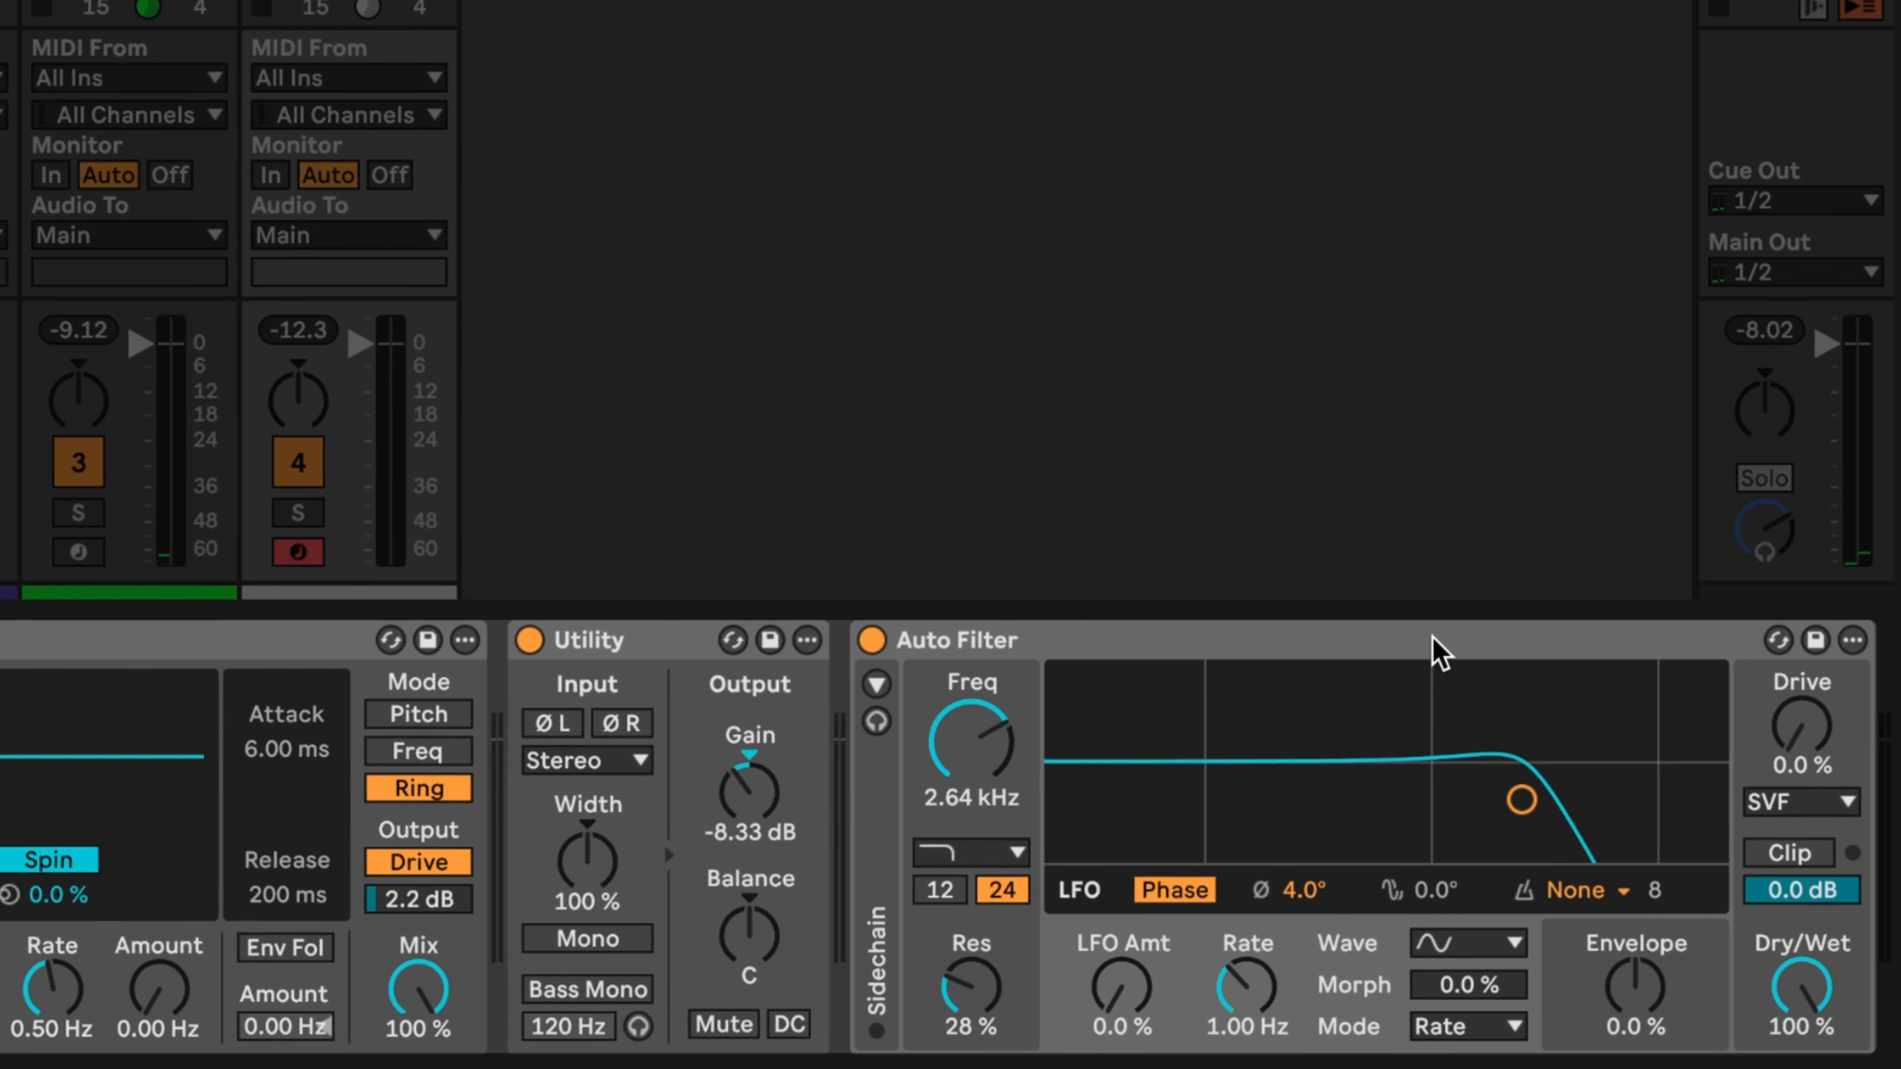
pyautogui.press('Return')
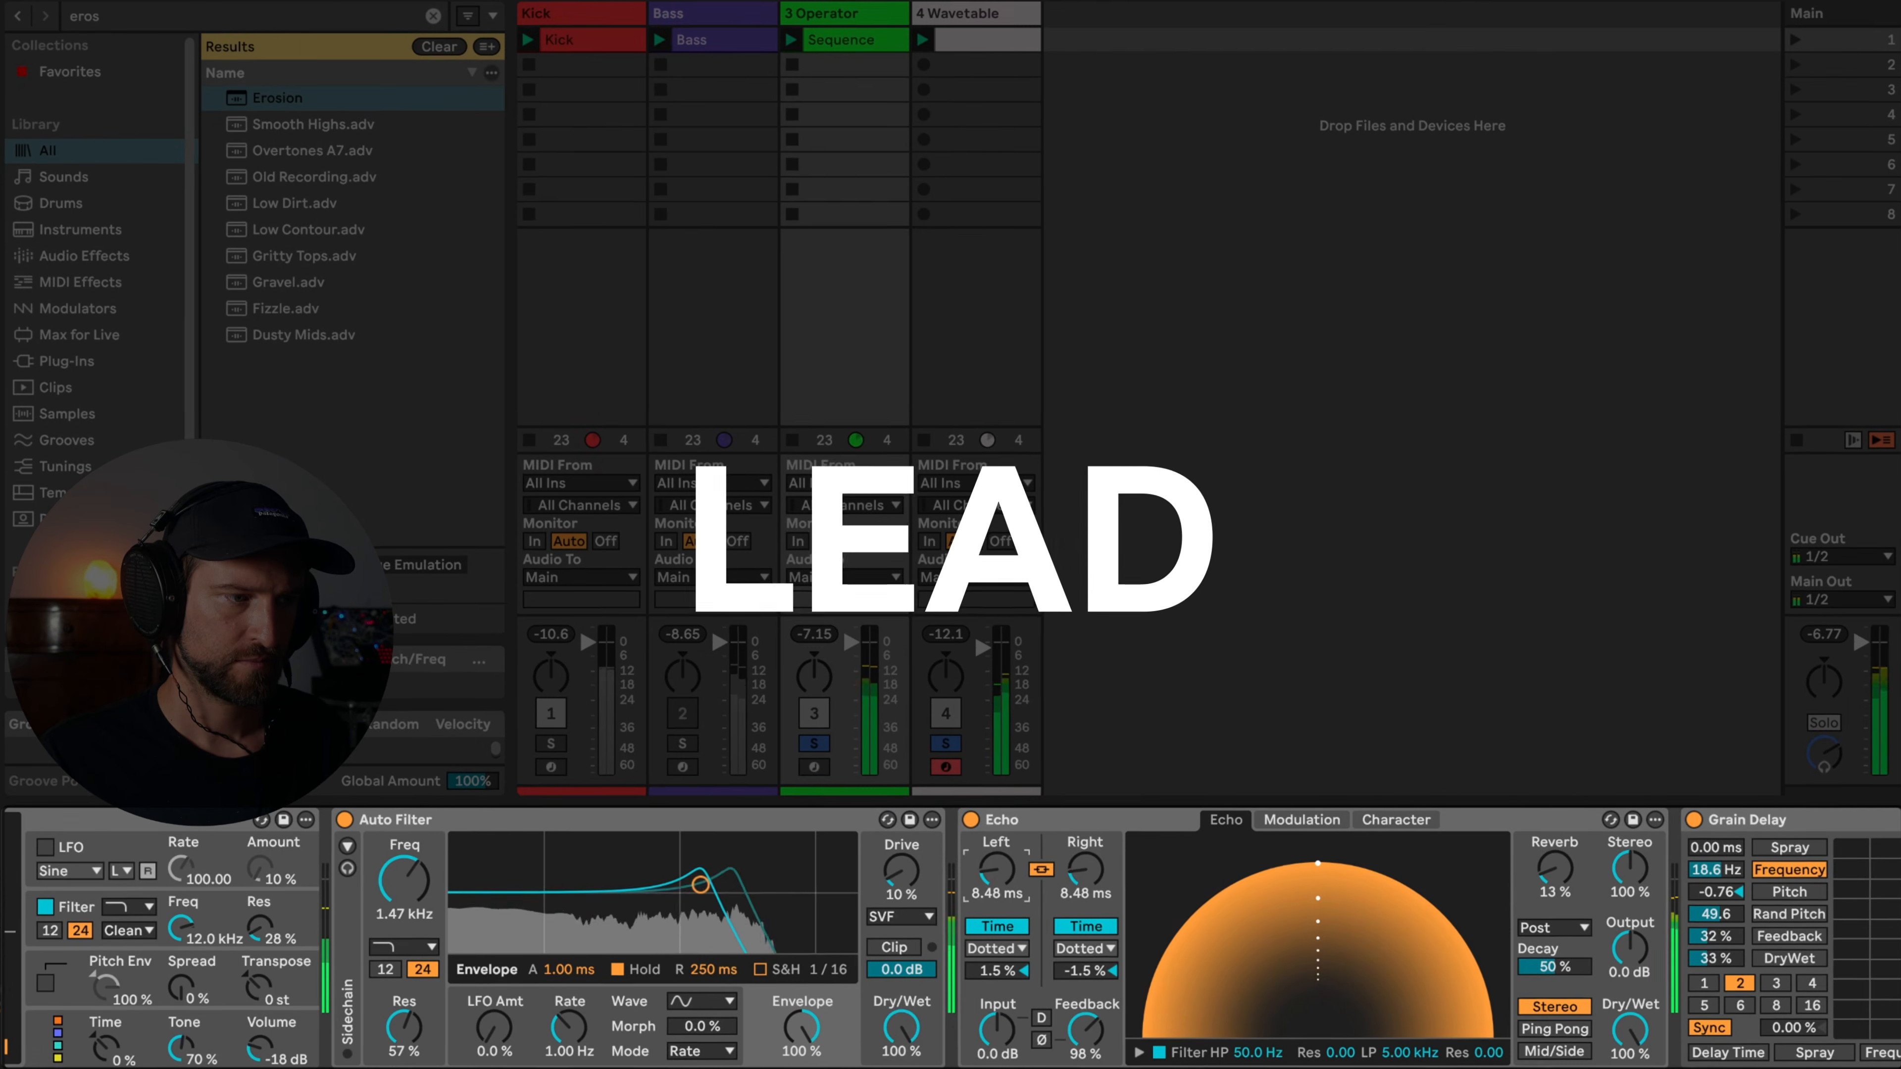
# Lower Echo's linked left and right delay times on the Operator track to 7.41 ms and below during playback
pyautogui.moveTo(996, 871); pyautogui.dragTo(996, 887)
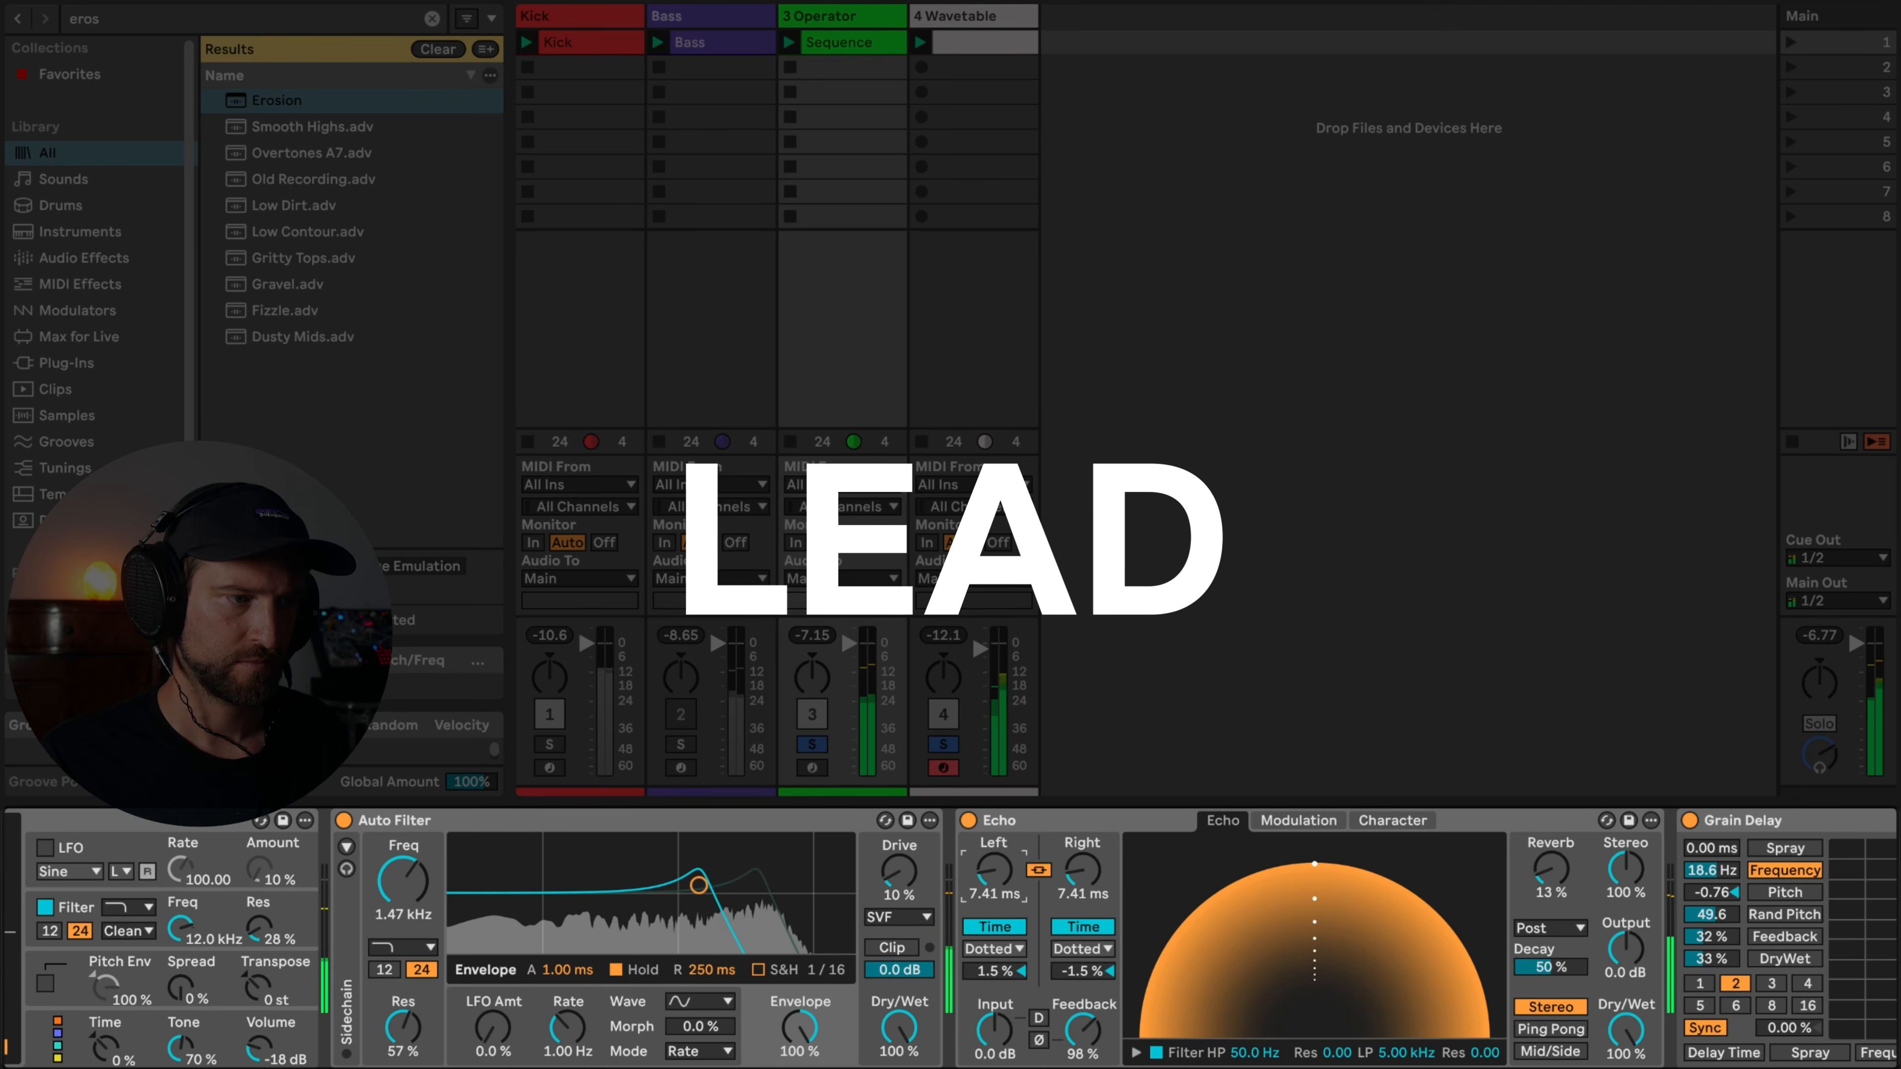
pyautogui.moveTo(994, 871); pyautogui.dragTo(994, 886)
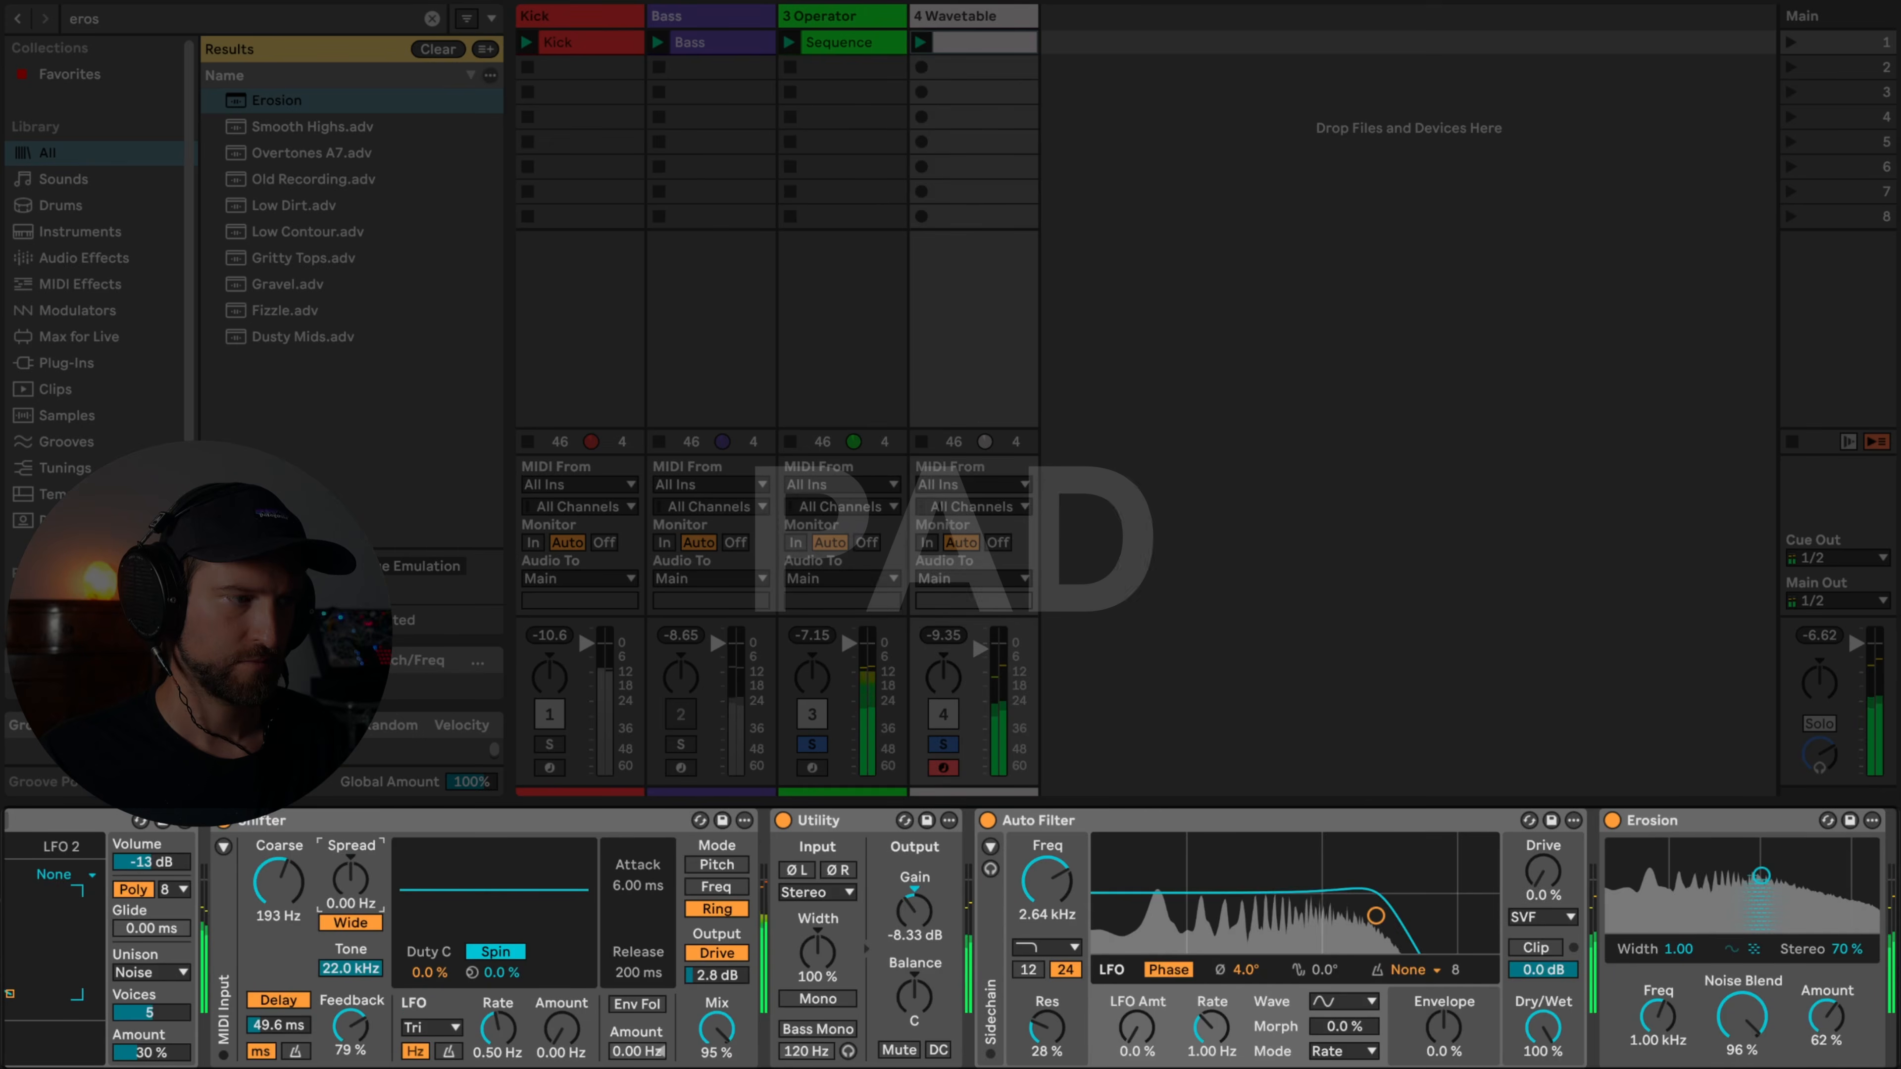
# Set Shifter's wide spread to 0.02 Hz, feedback to 92 % and delay time to 12.3 ms on the Wavetable track
pyautogui.moveTo(352, 878); pyautogui.dragTo(352, 876)
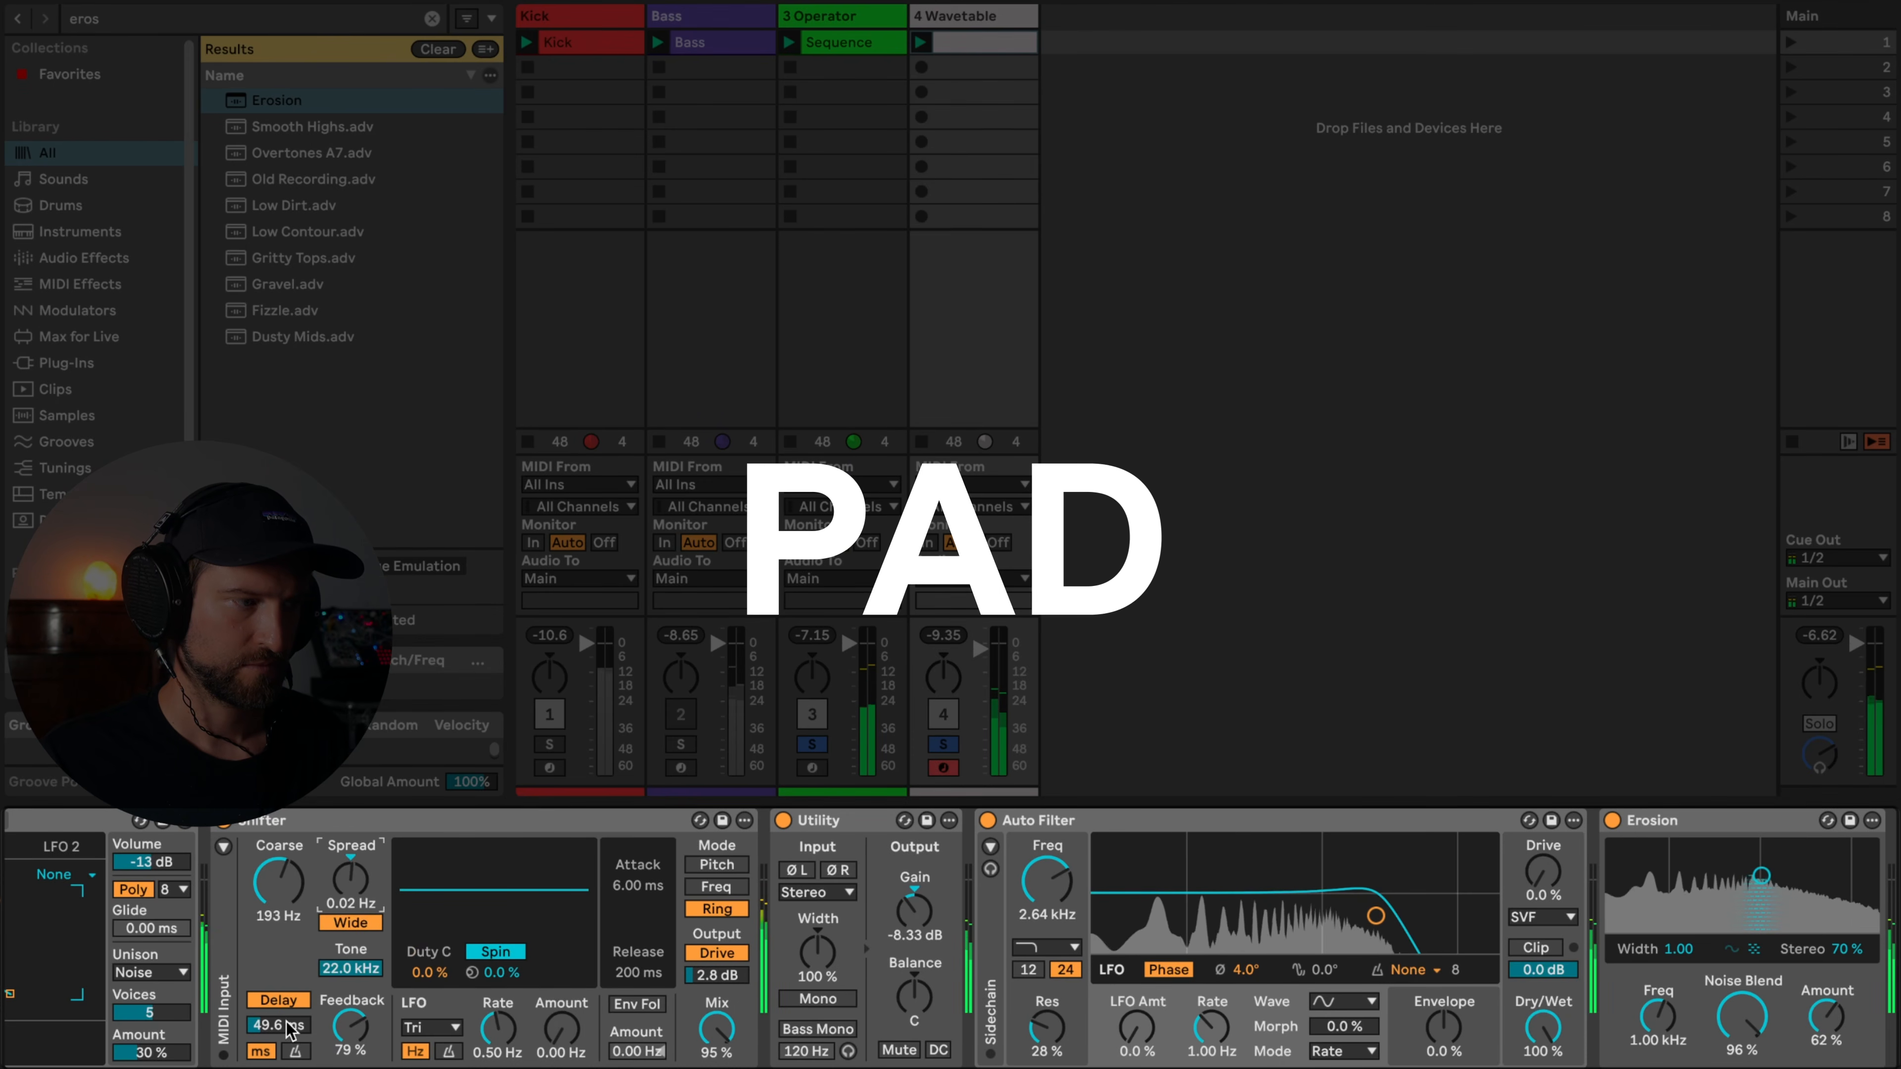
pyautogui.moveTo(350, 1026); pyautogui.dragTo(279, 1018)
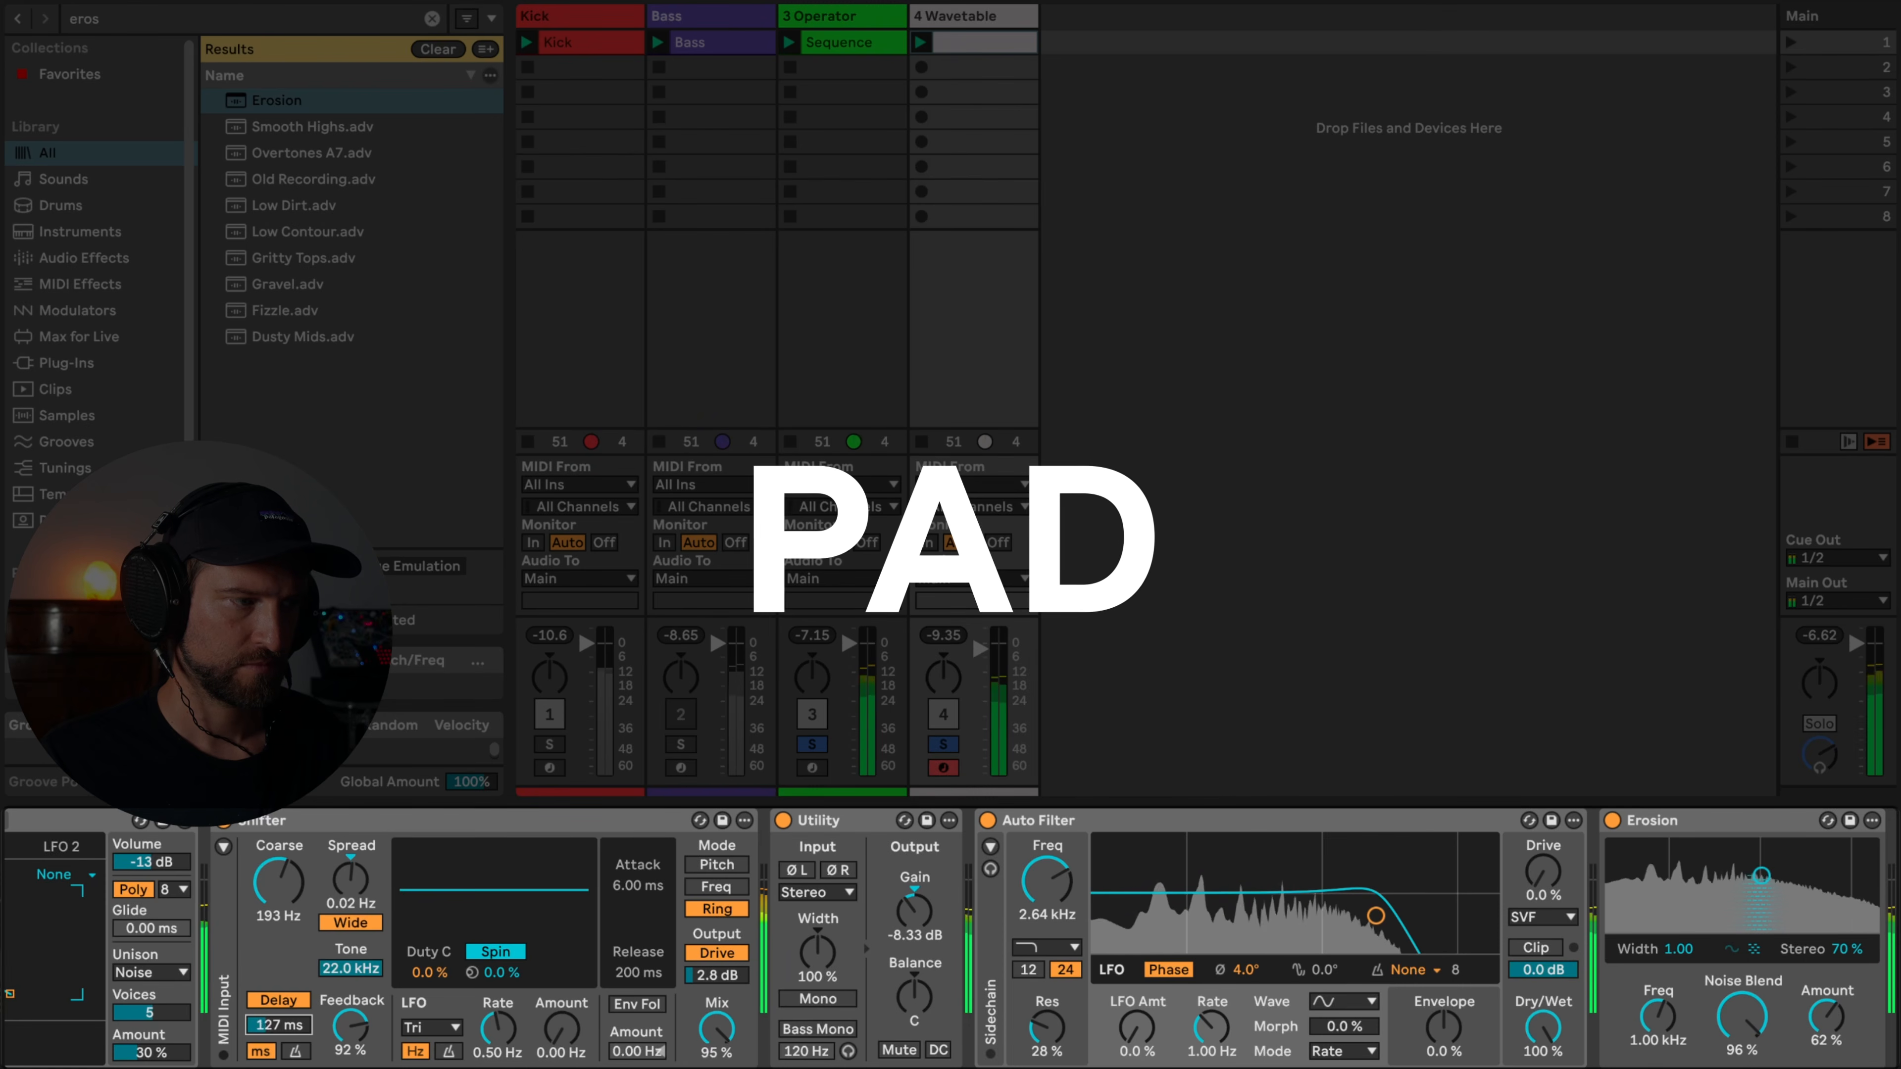
pyautogui.moveTo(278, 1025); pyautogui.dragTo(278, 1014)
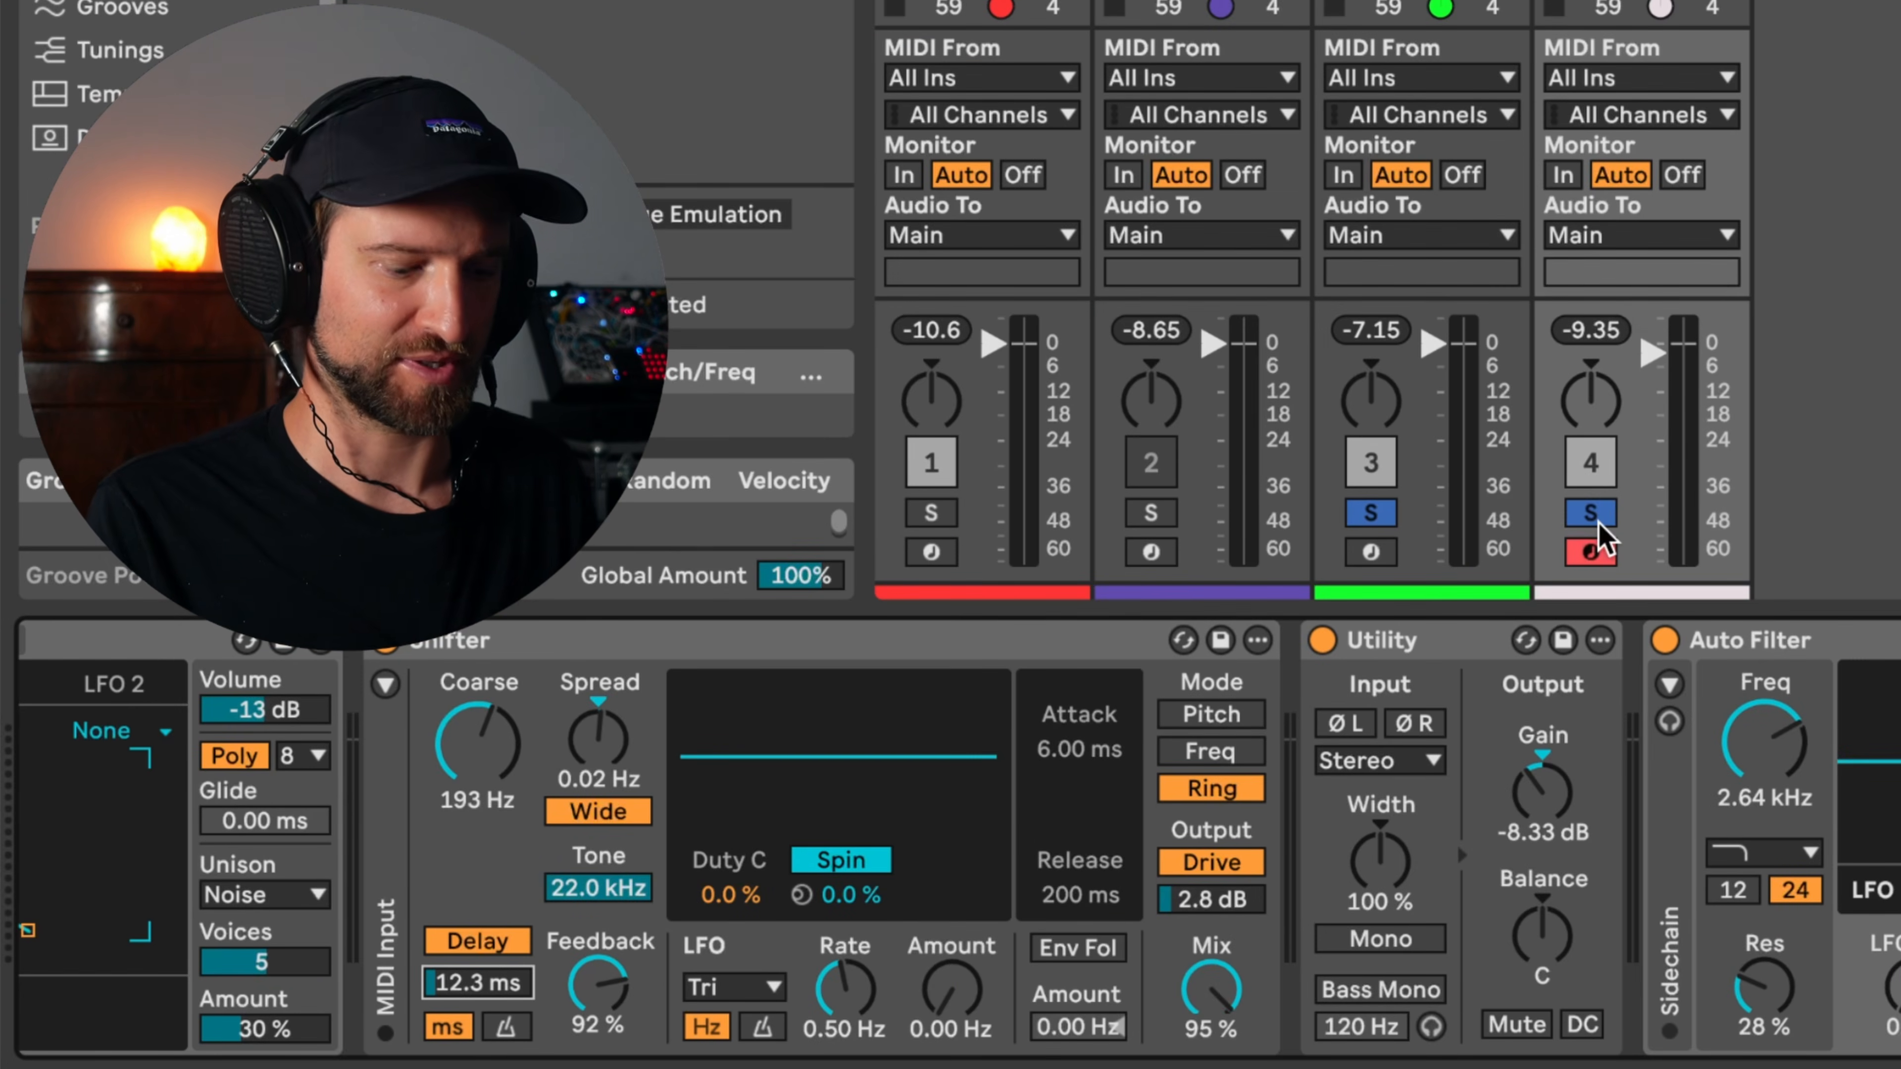
# Search the browser for "lfo" and add the LFO modulator between Shifter and Utility on the Wavetable track
pyautogui.press('super+f')
pyautogui.write('sfo')
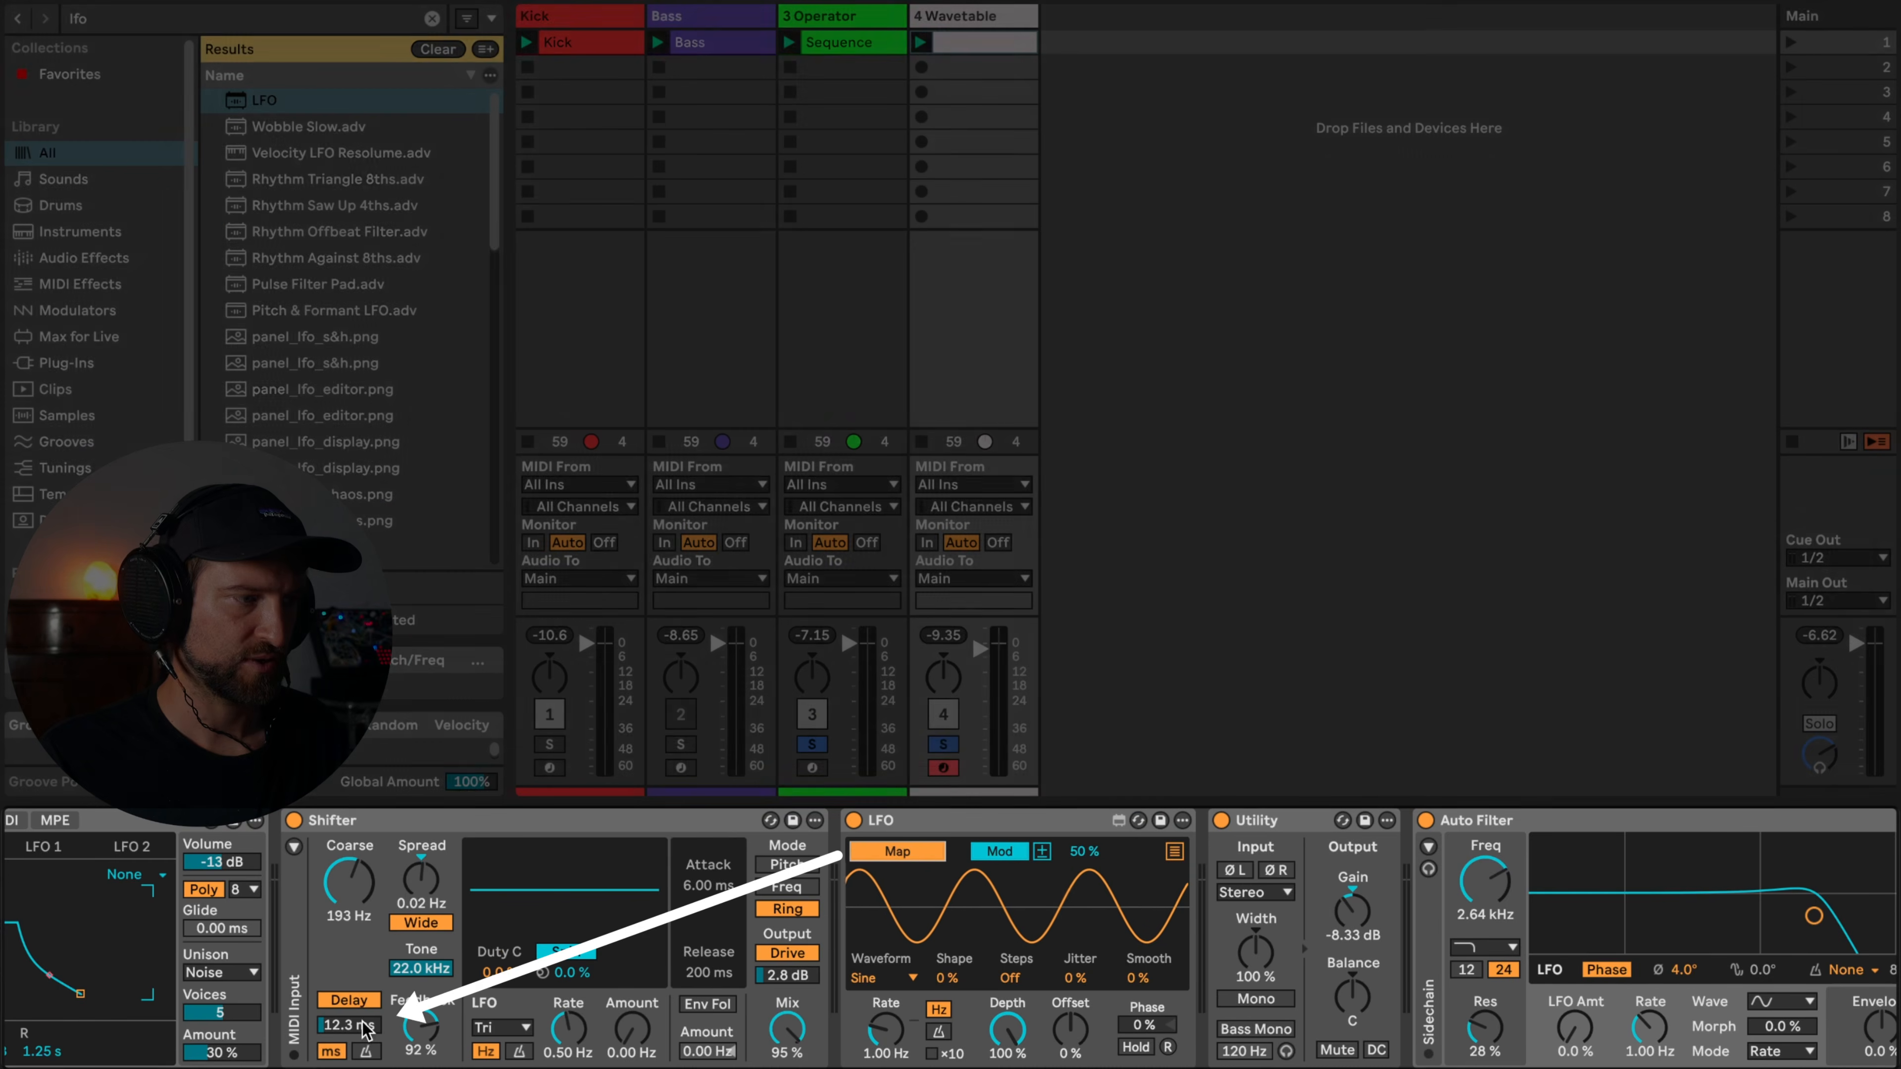